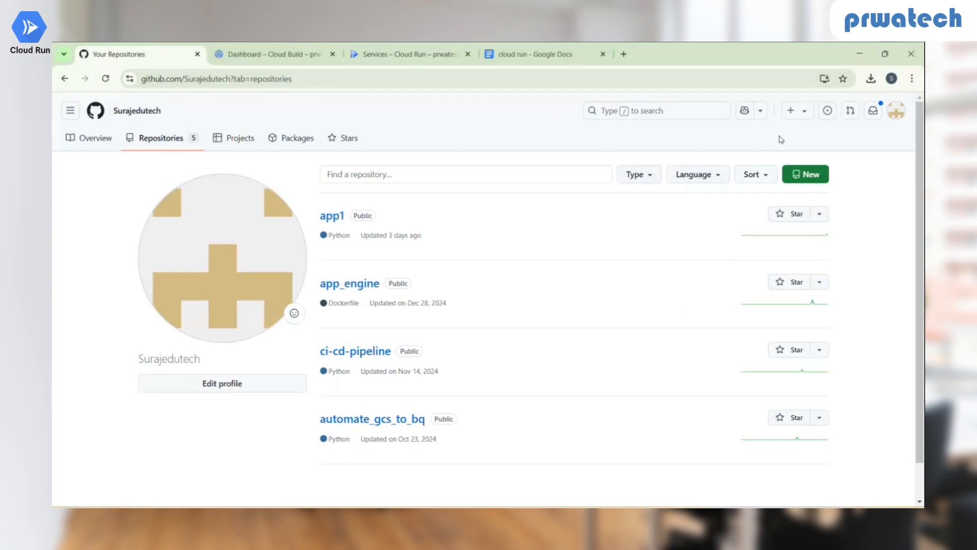
# Create a new public repository named hello, initialized with a README file.
pyautogui.click(791, 111)
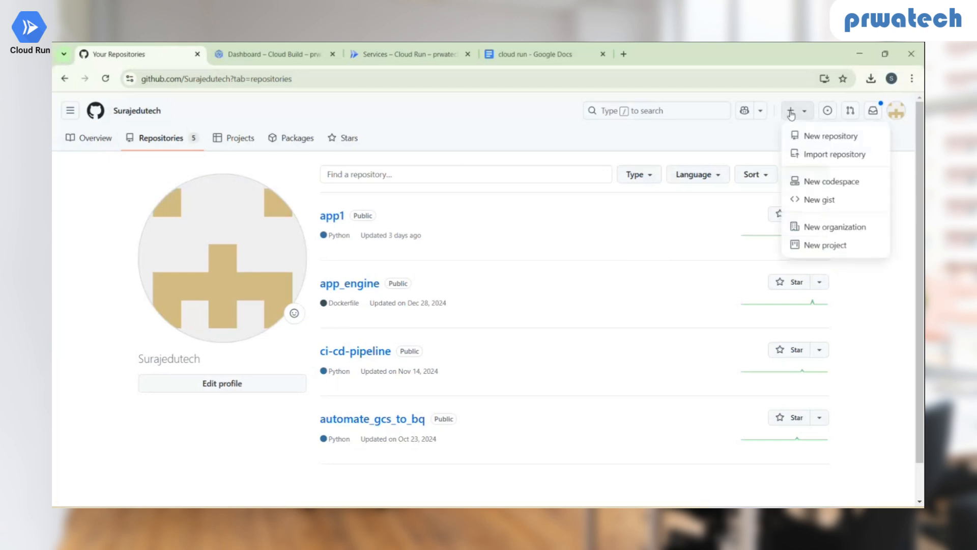
pyautogui.click(812, 138)
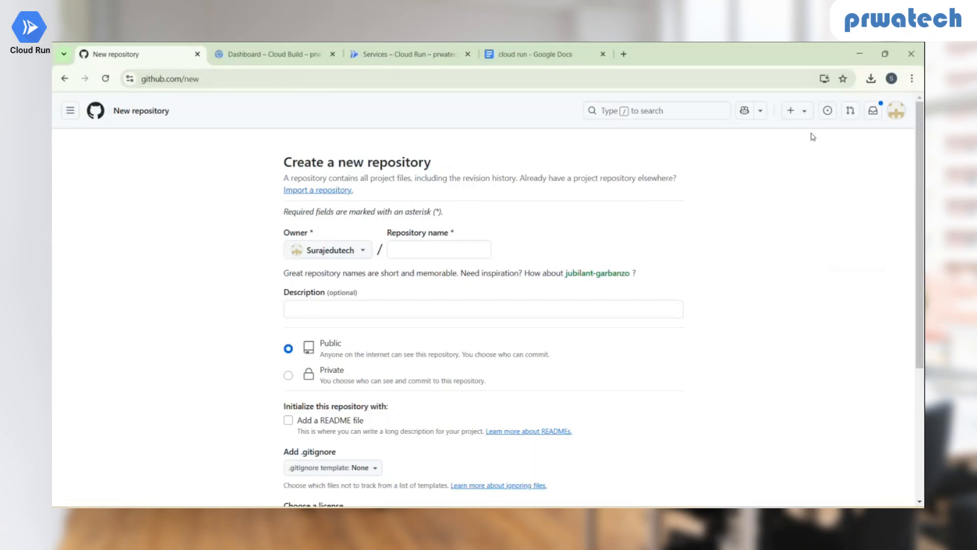
pyautogui.click(423, 249)
pyautogui.write('hello')
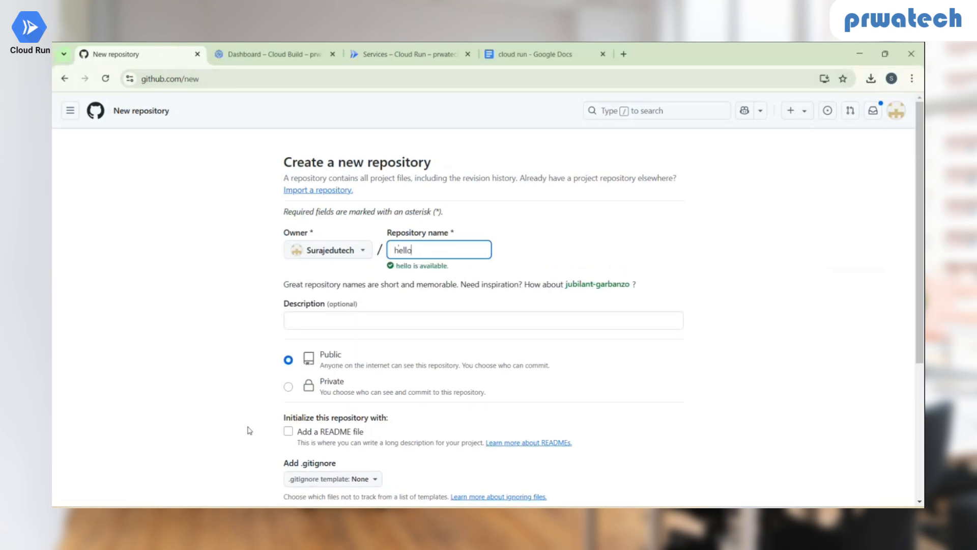
pyautogui.click(222, 413)
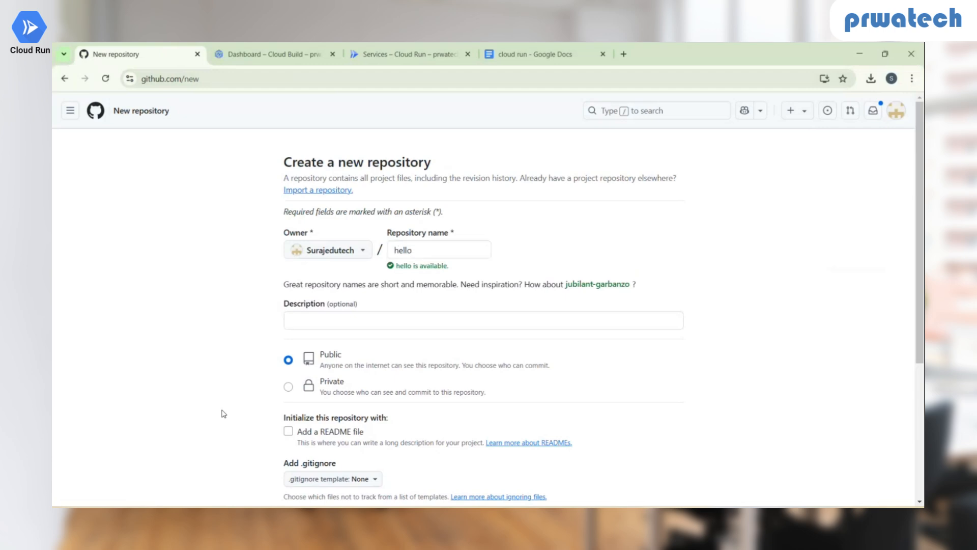
pyautogui.scroll(-3, 223, 413)
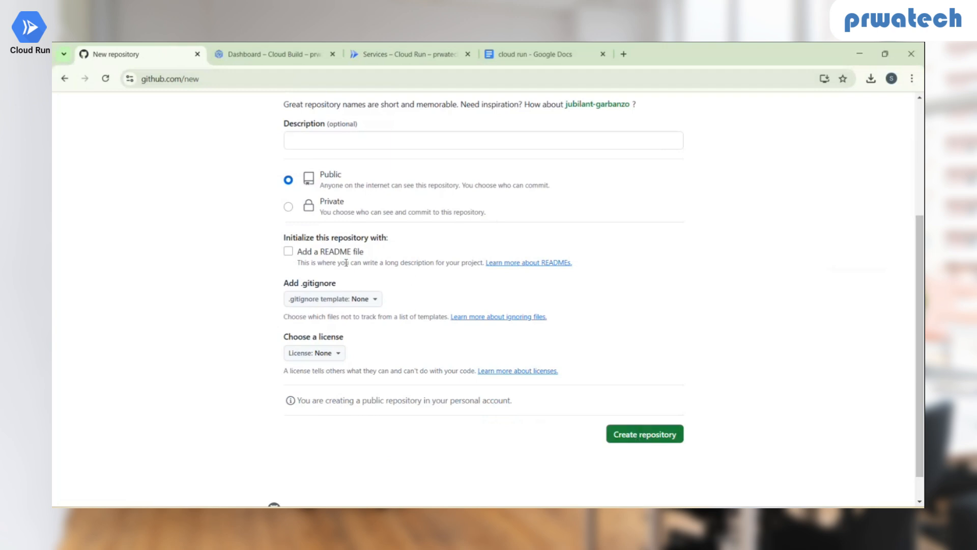
pyautogui.click(288, 253)
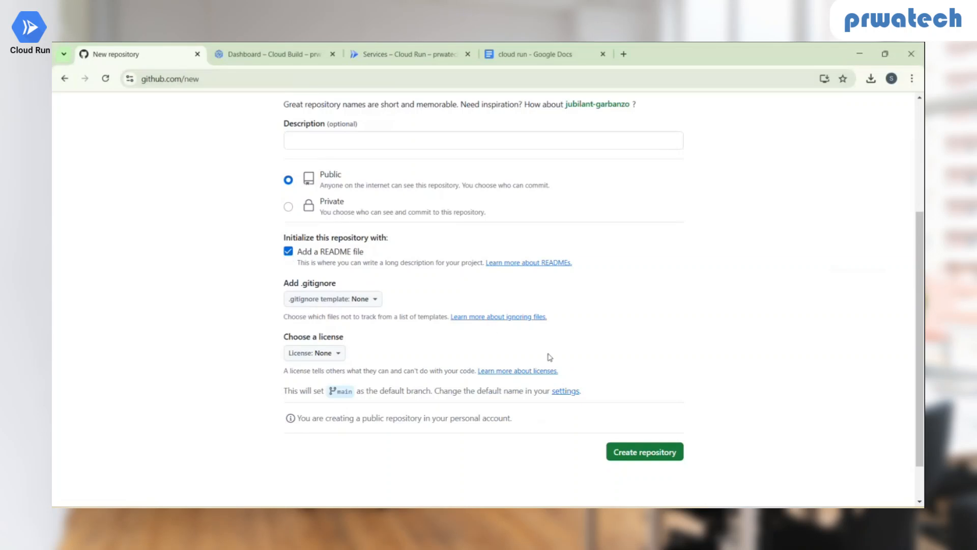
pyautogui.click(643, 451)
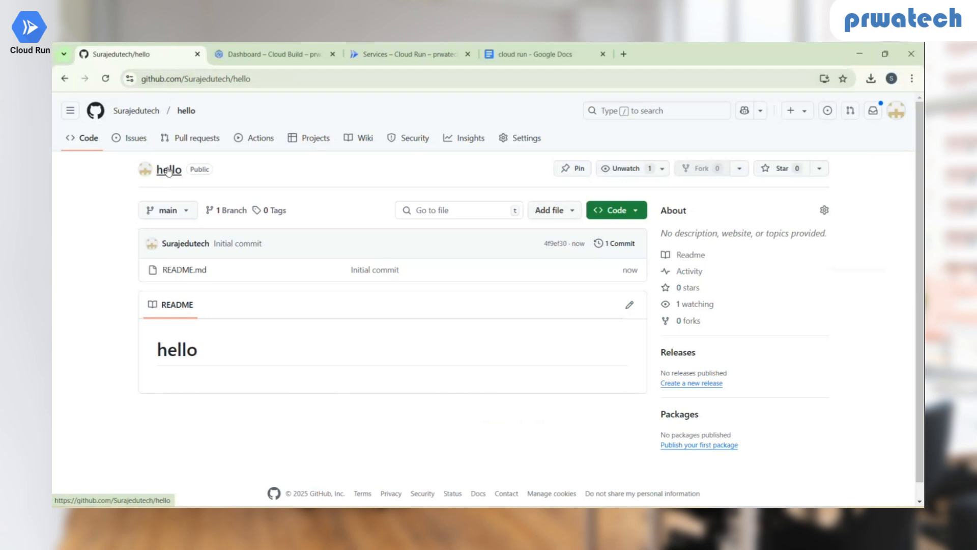
# Create a file app.py containing a Flask app that returns "Hello from Cloud Run!" at route '/' on host 0.0.0.0, port 8080.
pyautogui.click(559, 214)
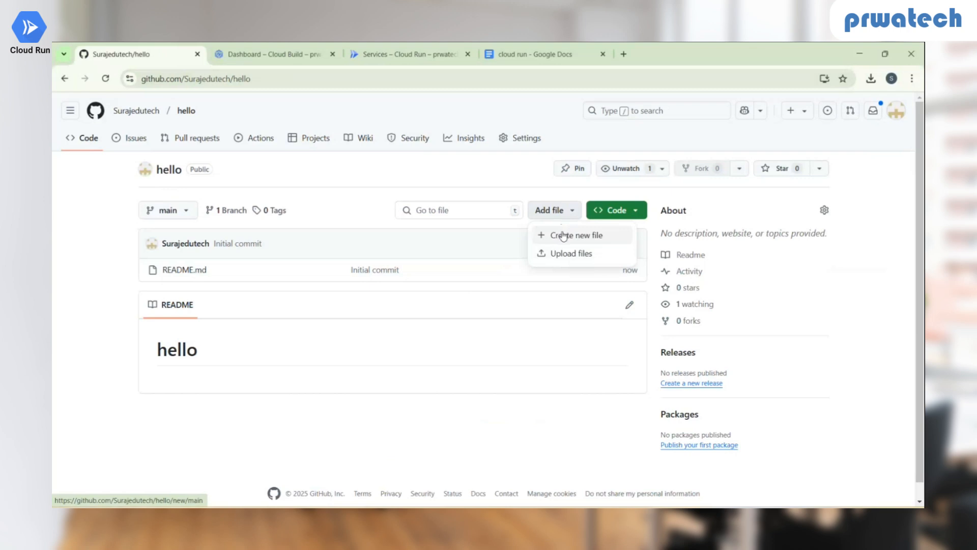
pyautogui.click(563, 238)
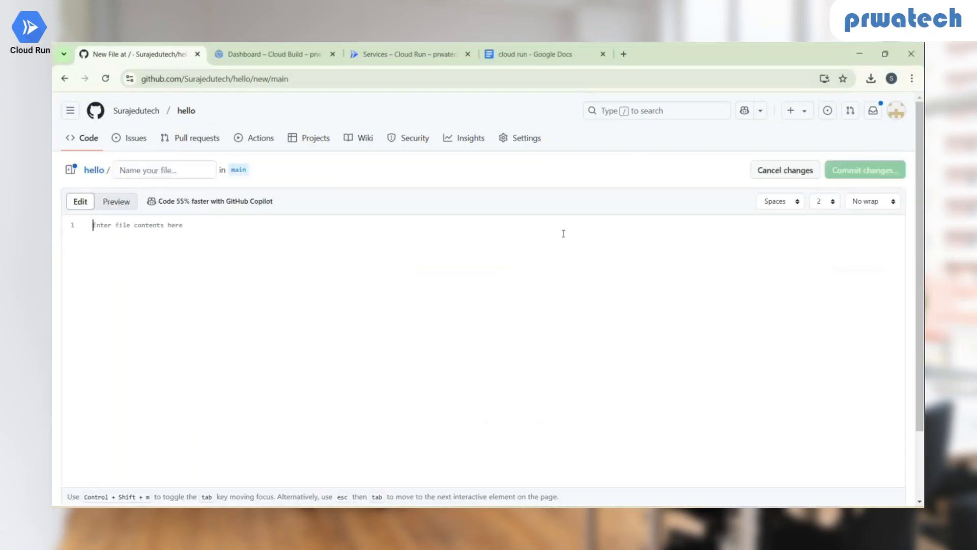
pyautogui.click(198, 166)
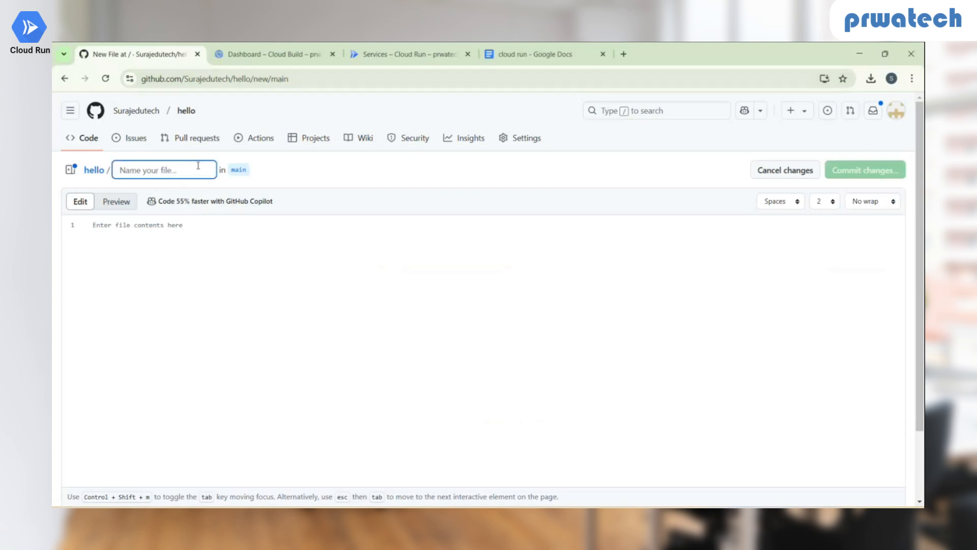
pyautogui.write('app.p')
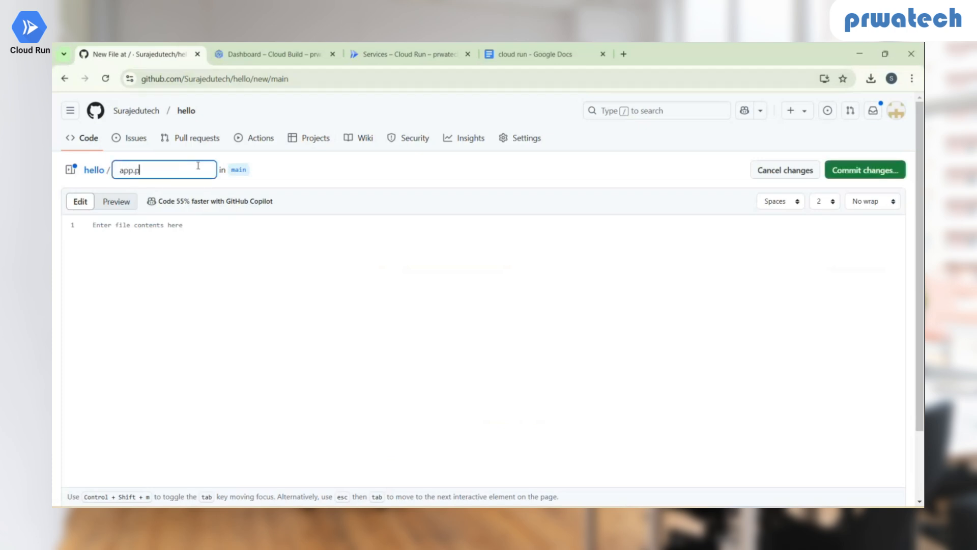
pyautogui.write('y')
pyautogui.click(159, 225)
pyautogui.write('from flask import Flask  app = Flask(__name__)  @app.route(\'/\') def home():     return "Hello from Cloud Run!"  if __name__ == \'__main__\':     app.run(host=\'0.0.0.0\', port=8080)')
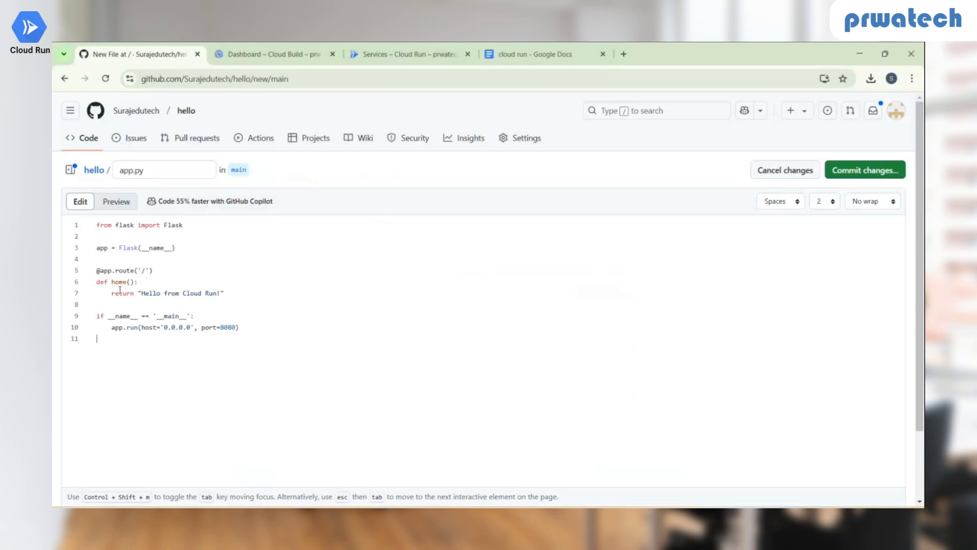
# Check the returned greeting text in app.py, and commit the file directly to the main branch with the message "Create app.py".
pyautogui.tripleClick(143, 294)
pyautogui.click(139, 294)
pyautogui.moveTo(141, 292); pyautogui.dragTo(217, 293)
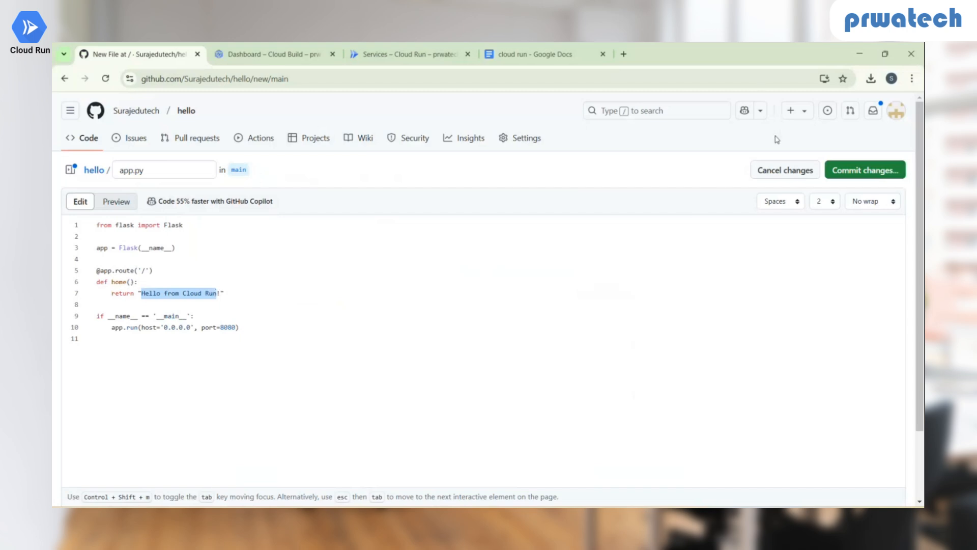
pyautogui.click(860, 172)
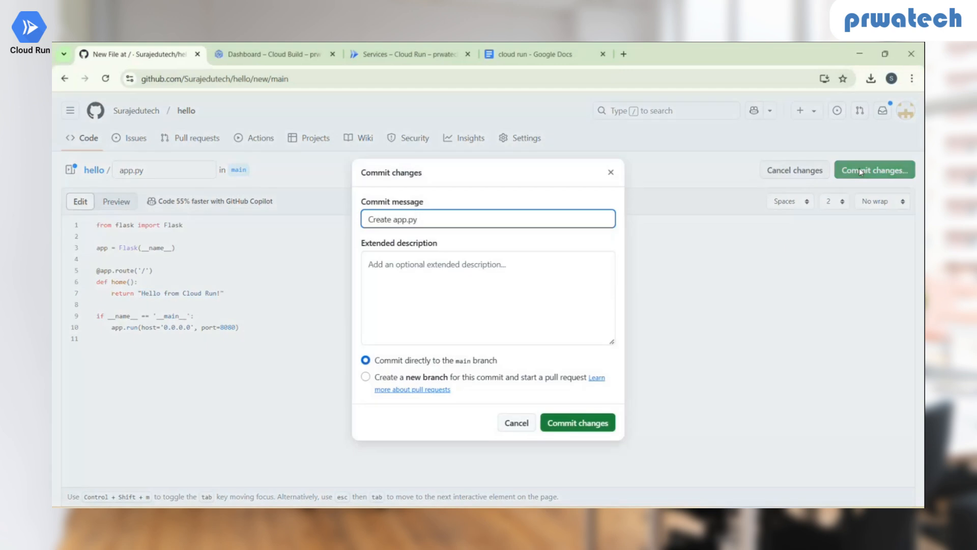
pyautogui.click(574, 432)
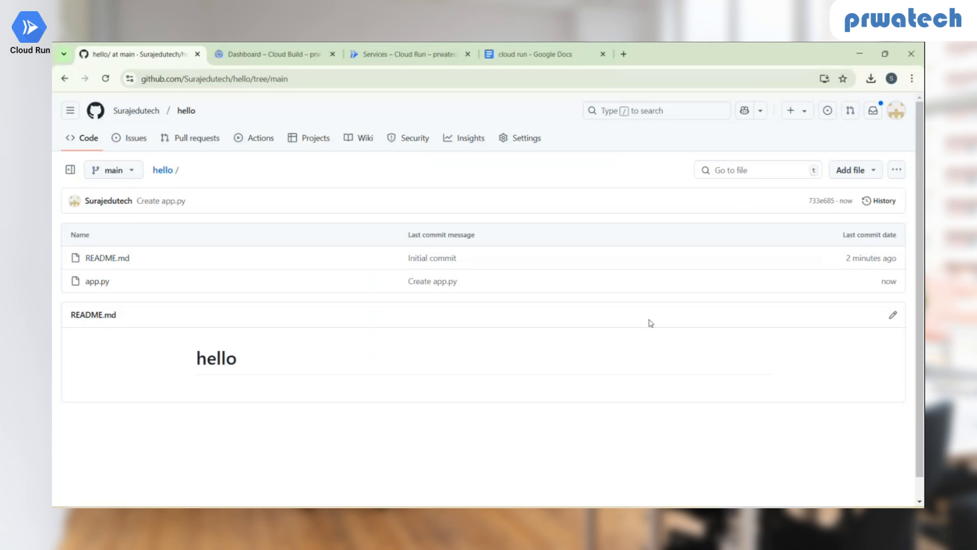
# Create and commit a Dockerfile using python:3.9, workdir /app, copying the directory, installing flask, setting PORT=8080 and running python app.py.
pyautogui.click(860, 175)
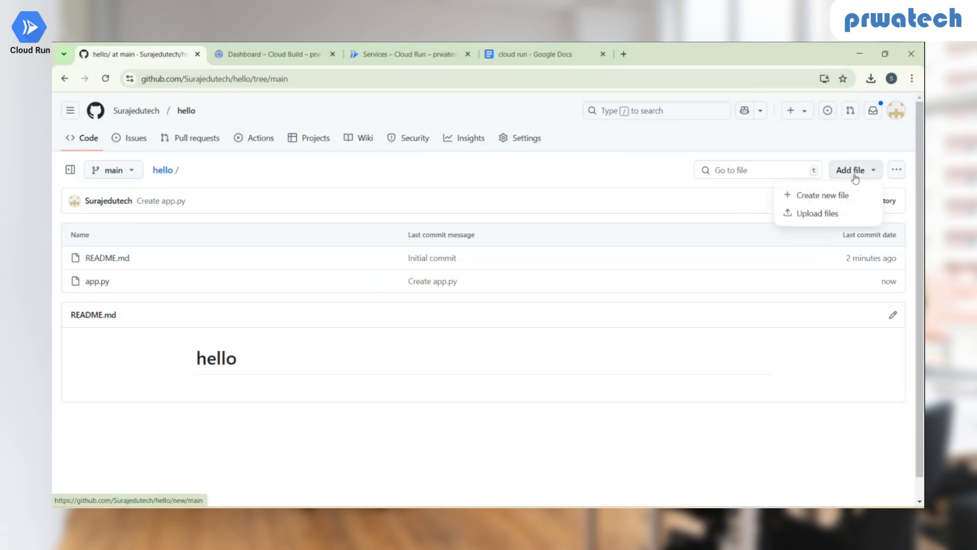
pyautogui.click(821, 195)
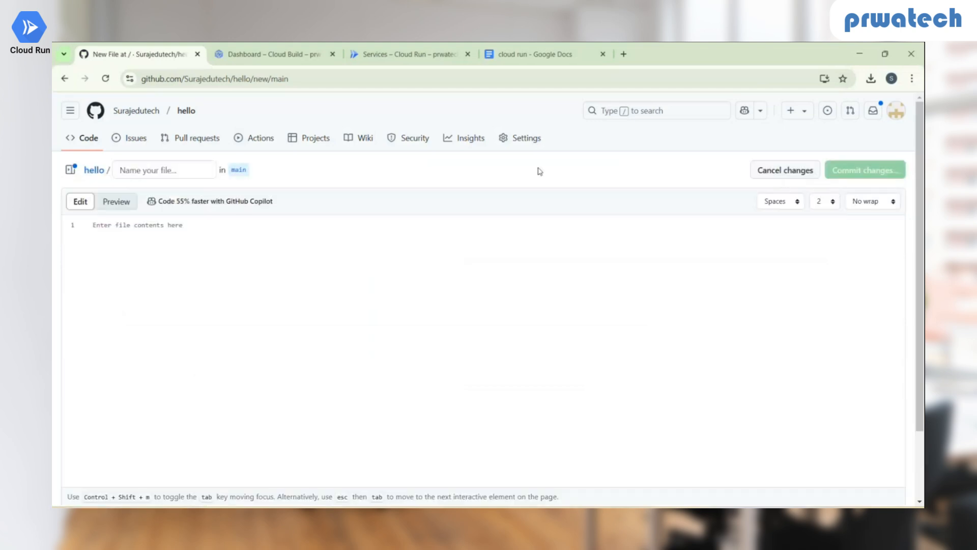
pyautogui.click(168, 175)
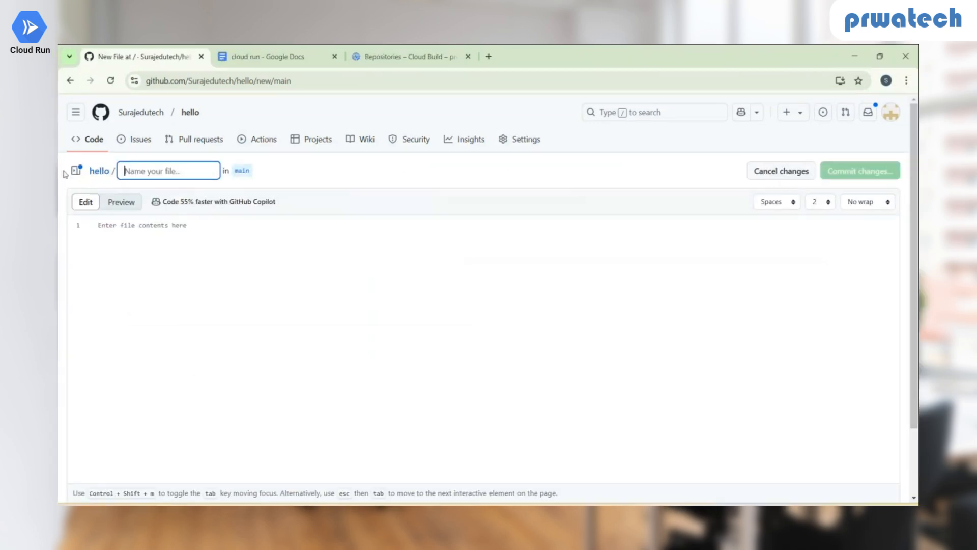
pyautogui.write('Doc')
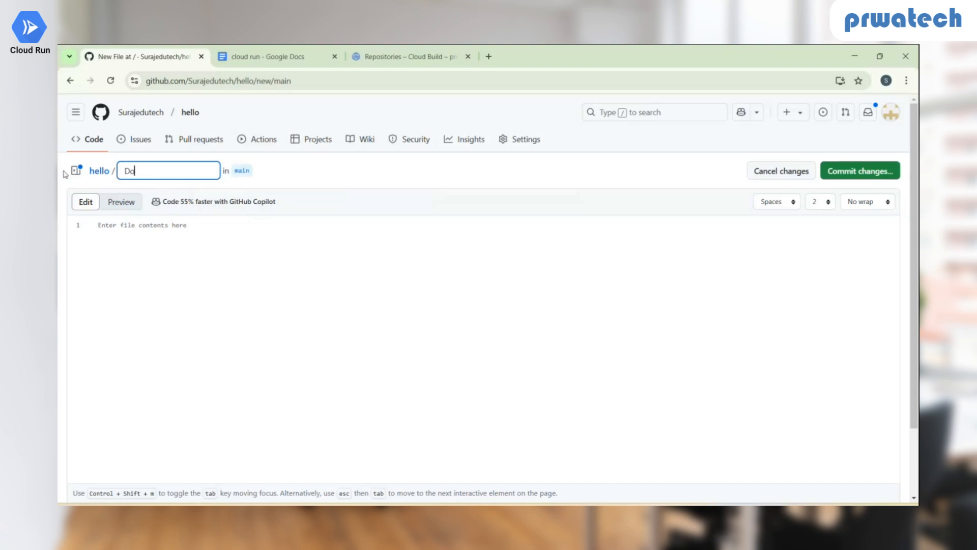
pyautogui.write('kerfile')
pyautogui.click(144, 225)
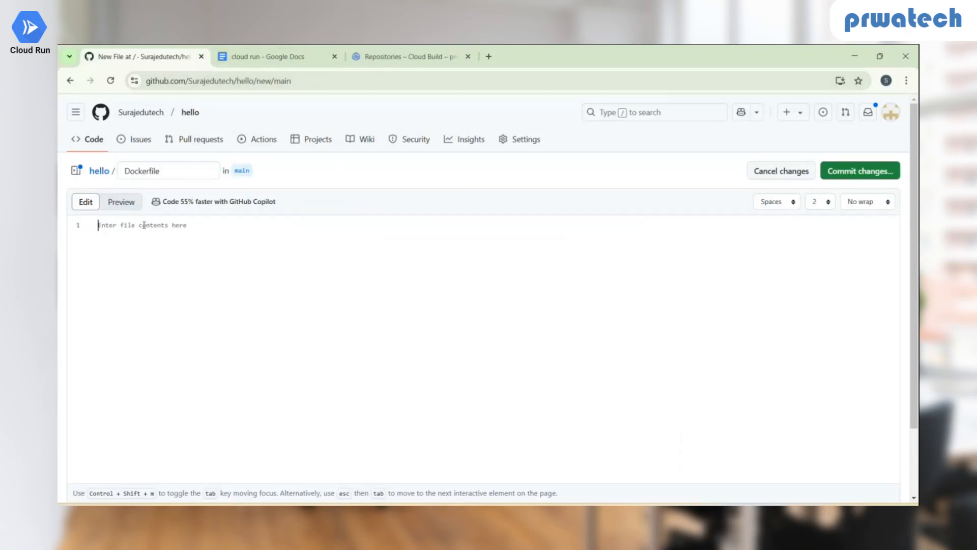
pyautogui.write('# Use an official Python runtime as a parent image FROM python:3.9  # Set the working directory WORKDIR /app  # Copy the current directory contents into the container at /app COPY . /app  # Install dependencies RUN pip install flask  # Define environment variable ENV PORT=8080  # Run the application CMD ["python", "app.py"]')
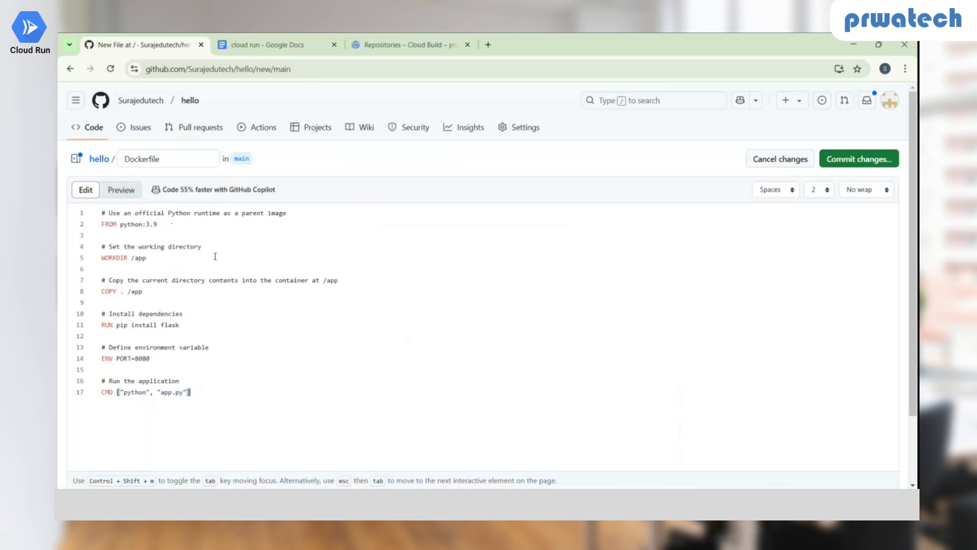
pyautogui.click(852, 160)
pyautogui.click(555, 410)
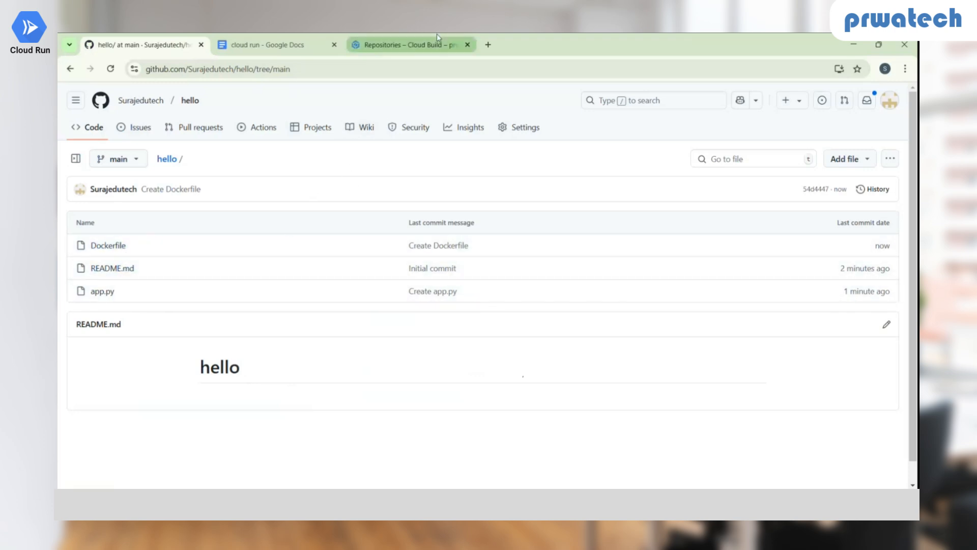
# Switch to the Google Cloud console, search for "cloud build" and open the Cloud Build service.
pyautogui.click(423, 46)
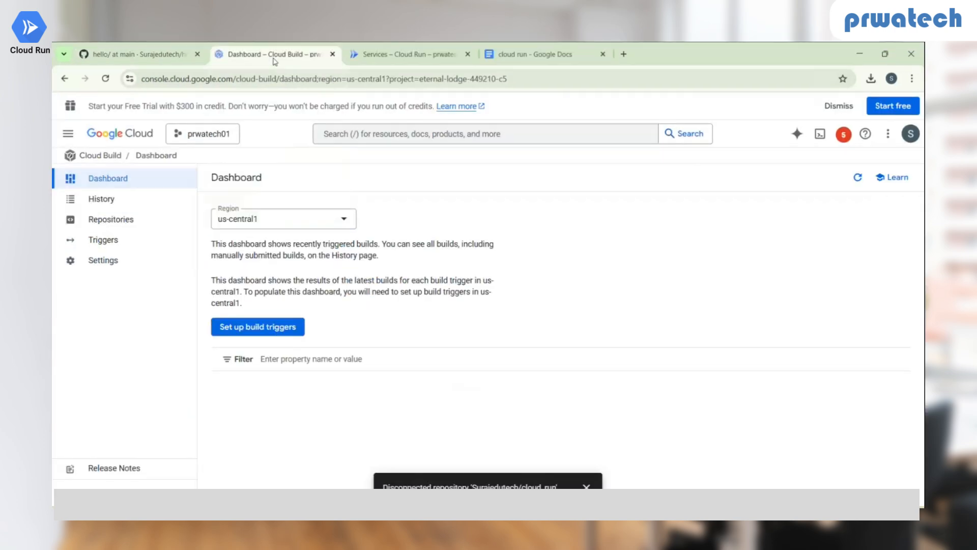
pyautogui.click(380, 133)
pyautogui.write('cloud')
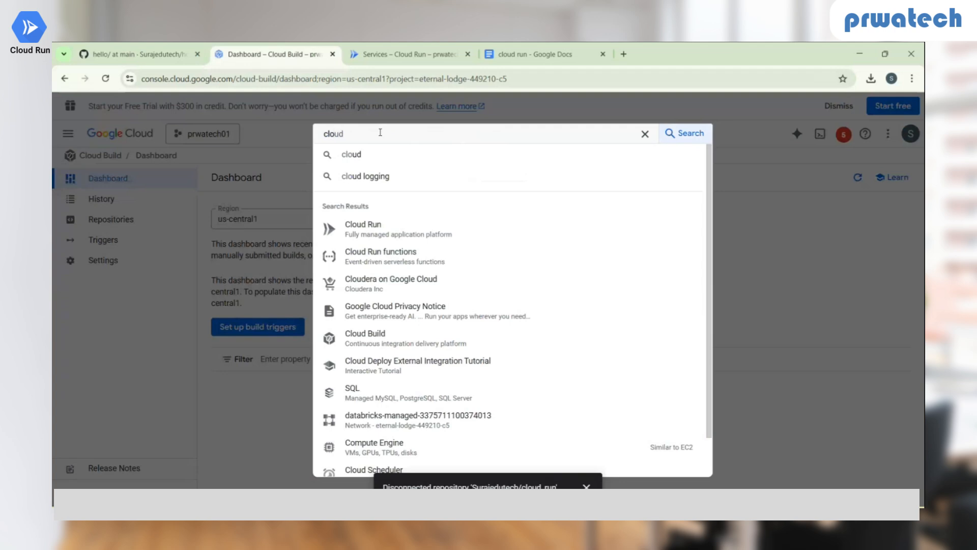
pyautogui.write(' bu')
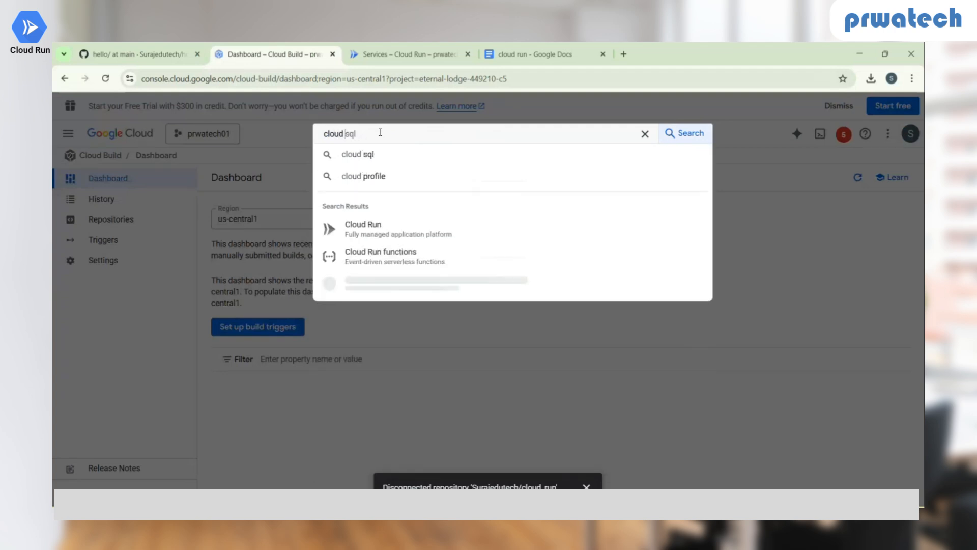
pyautogui.write('ild')
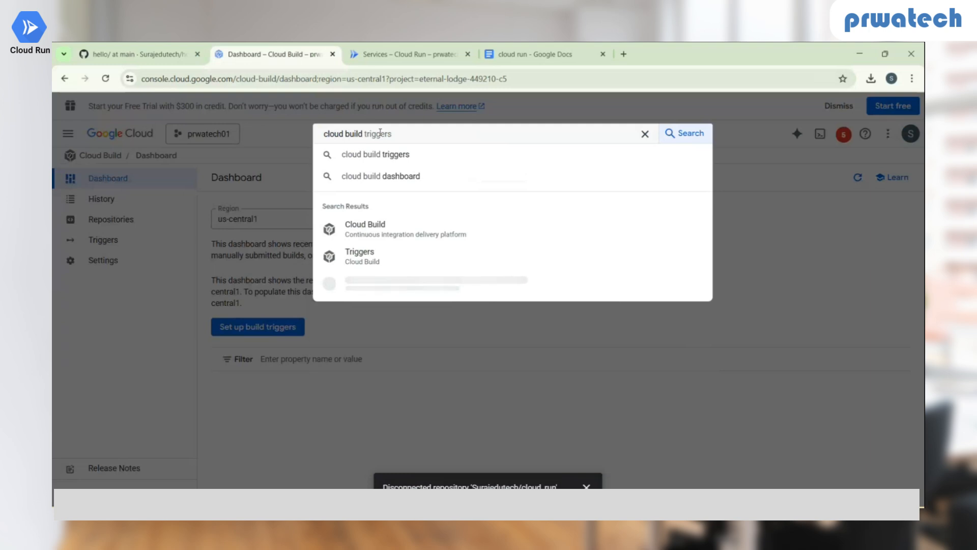
pyautogui.click(375, 230)
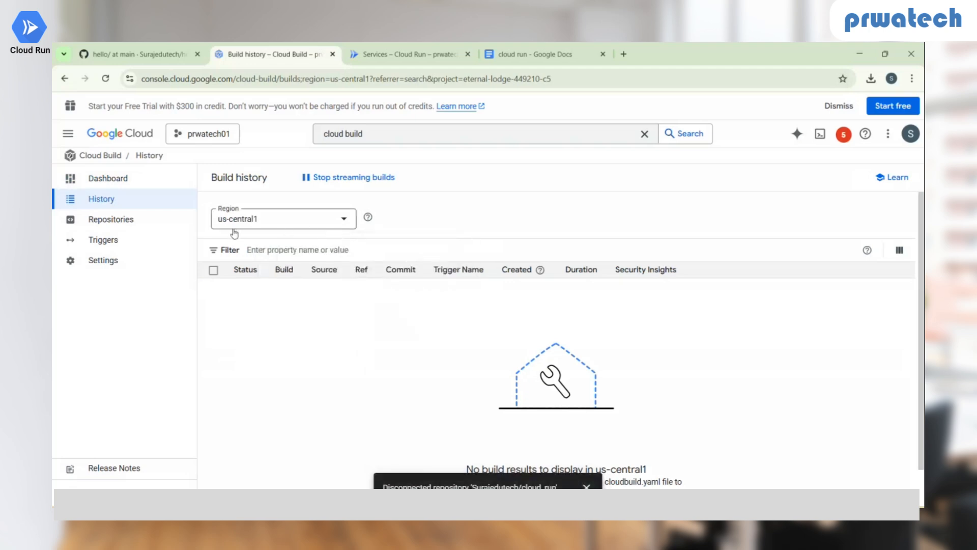
# Start creating a new build trigger and name it testapp.
pyautogui.click(126, 243)
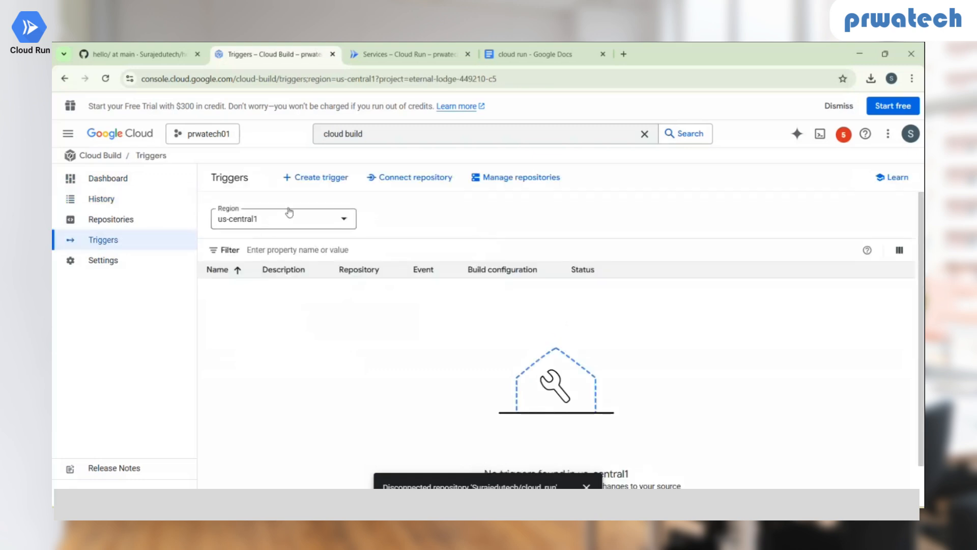
pyautogui.click(307, 182)
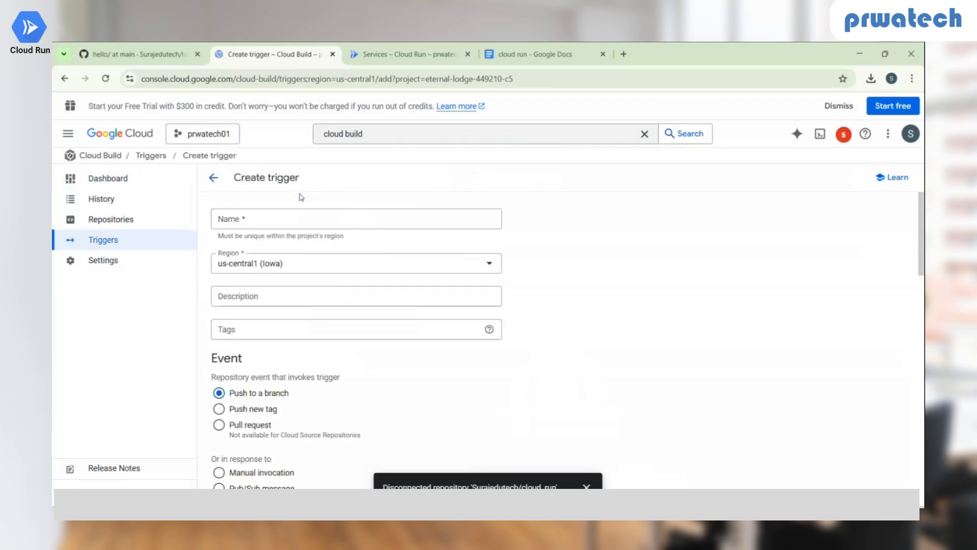
pyautogui.click(289, 216)
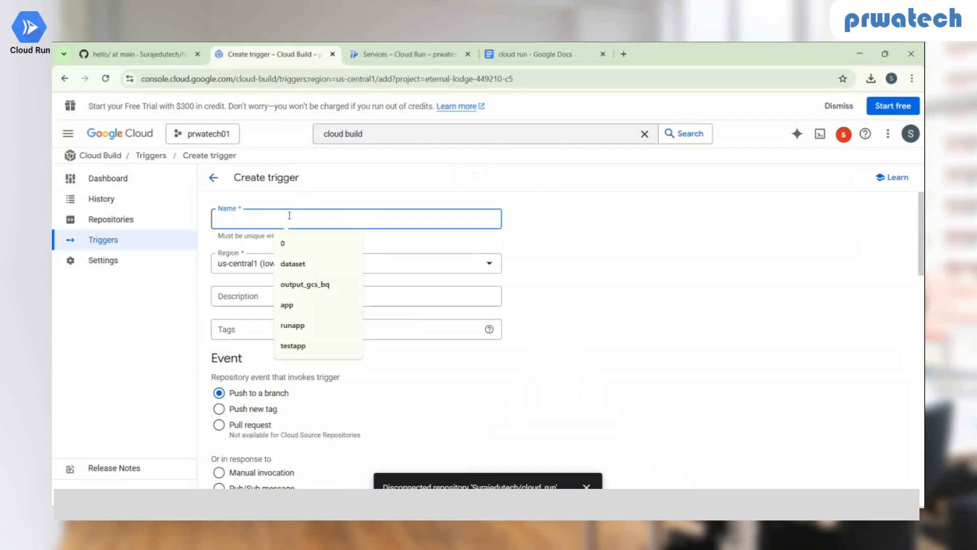
pyautogui.write('test')
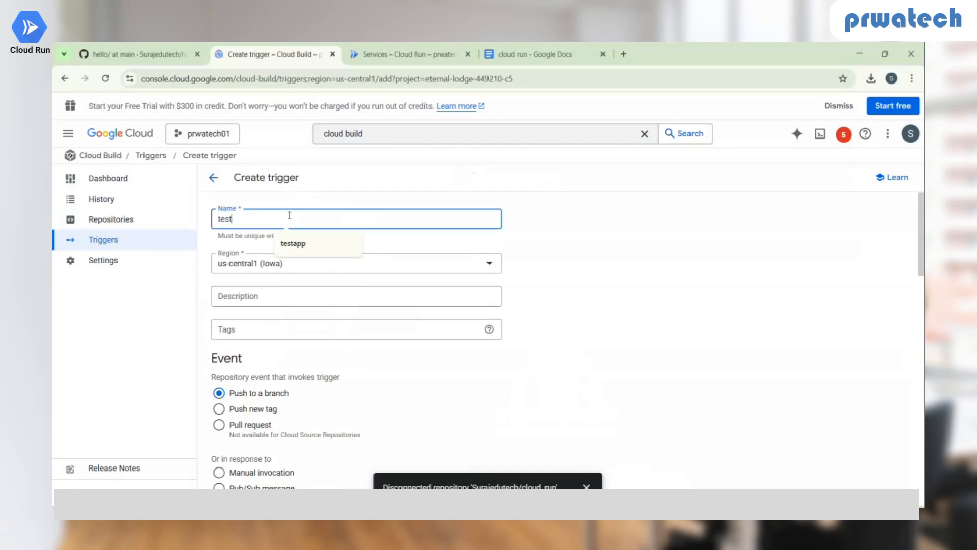
pyautogui.write('app')
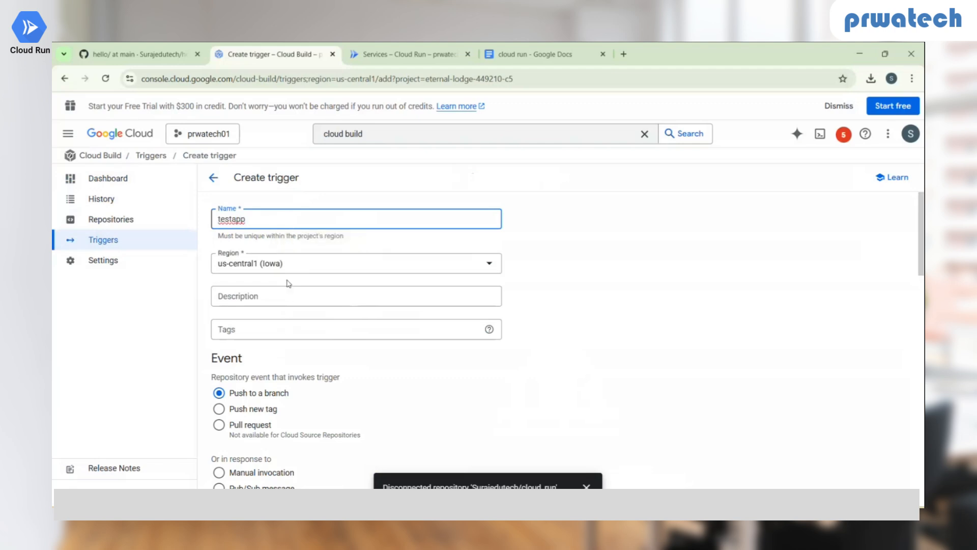
# Keep the trigger event as push to a branch and start connecting a new 1st gen repository through GitHub (Cloud Build GitHub App).
pyautogui.scroll(-1, 282, 302)
pyautogui.scroll(-1, 282, 302)
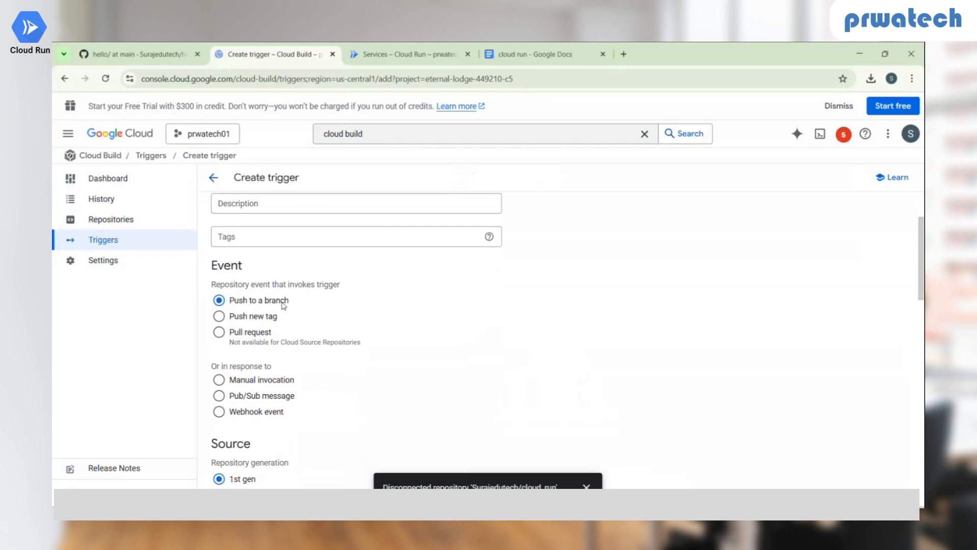
pyautogui.scroll(-1, 283, 305)
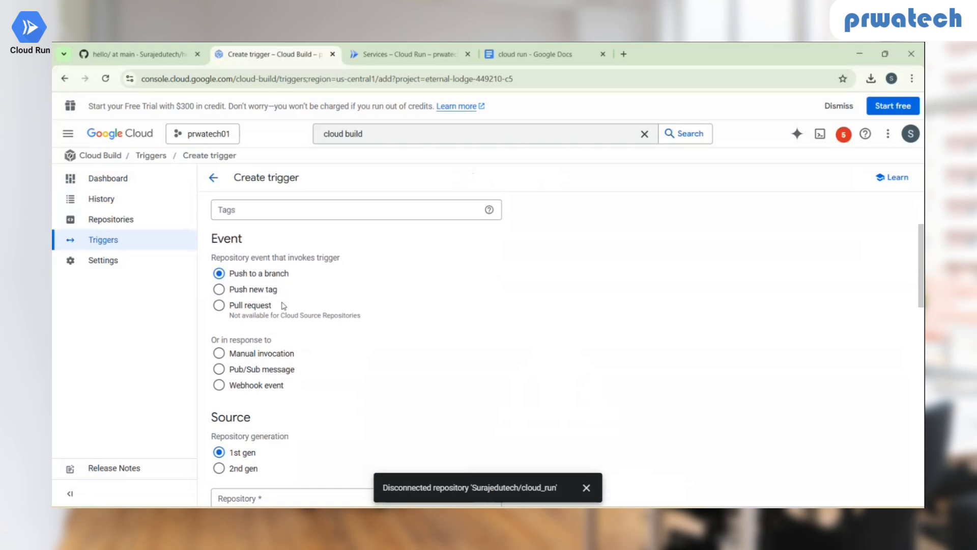
pyautogui.scroll(-2, 284, 305)
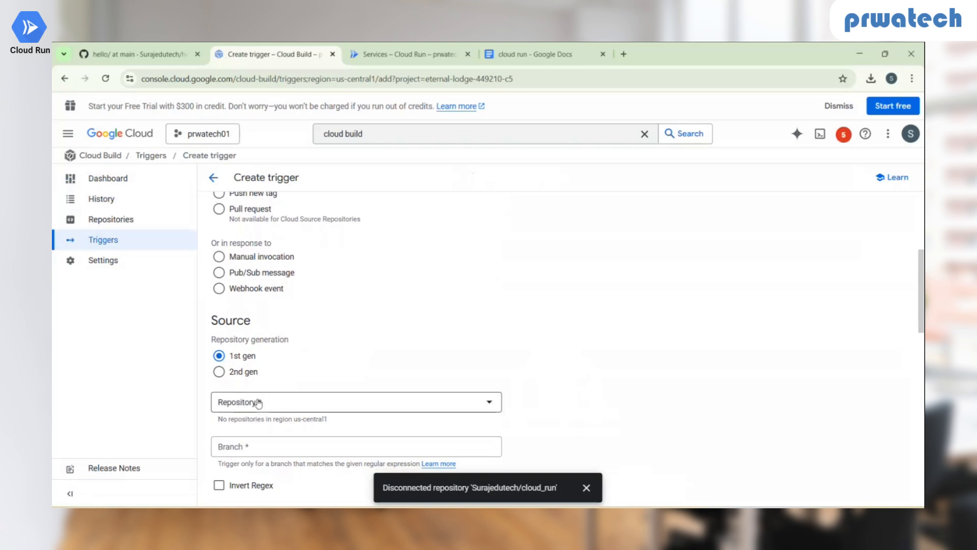
pyautogui.click(349, 400)
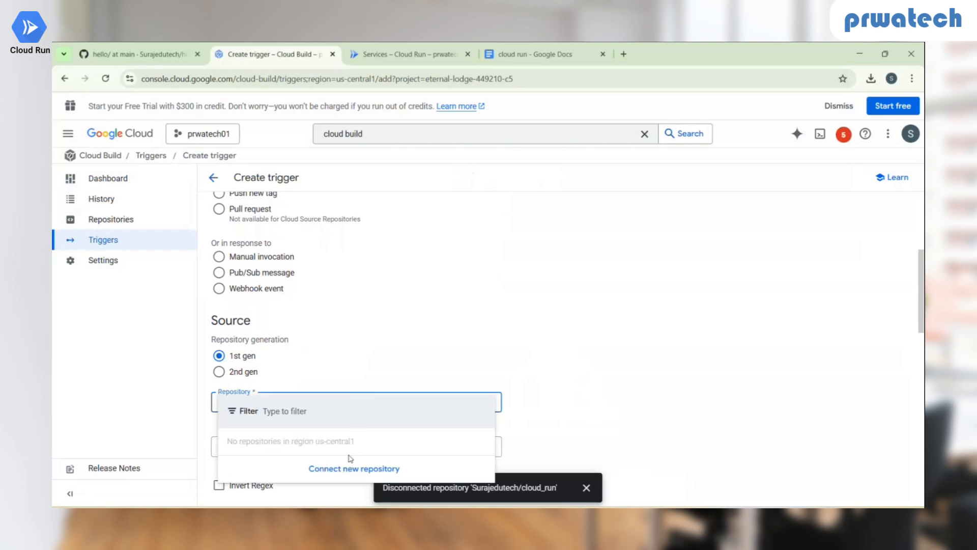
pyautogui.click(343, 468)
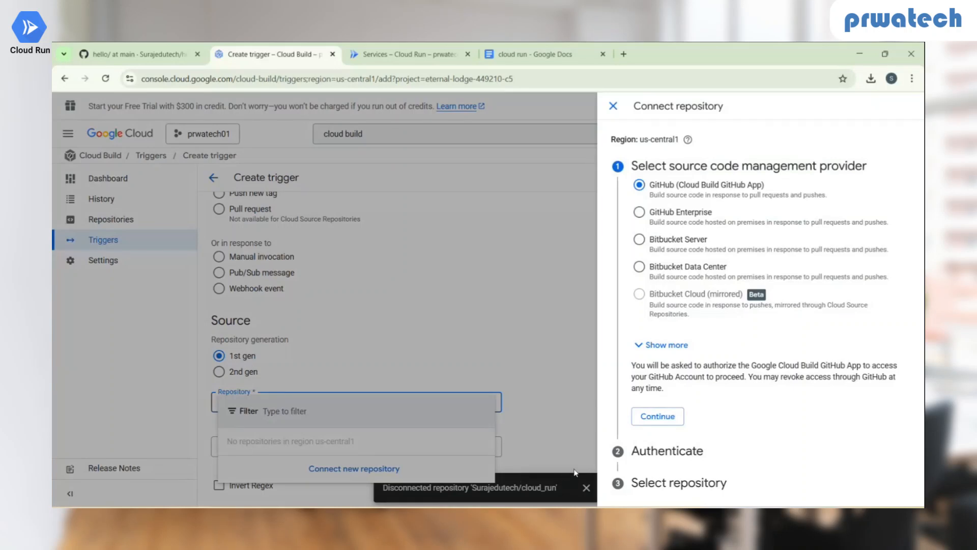
pyautogui.click(655, 417)
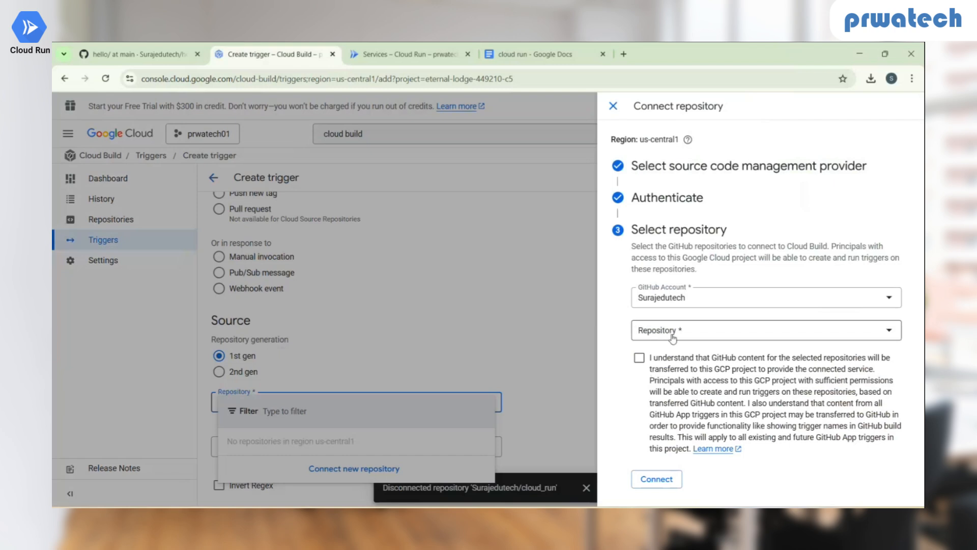
# Connect the hello repository from the existing GitHub account, accept the content transfer terms, and use it as the trigger's source.
pyautogui.click(711, 298)
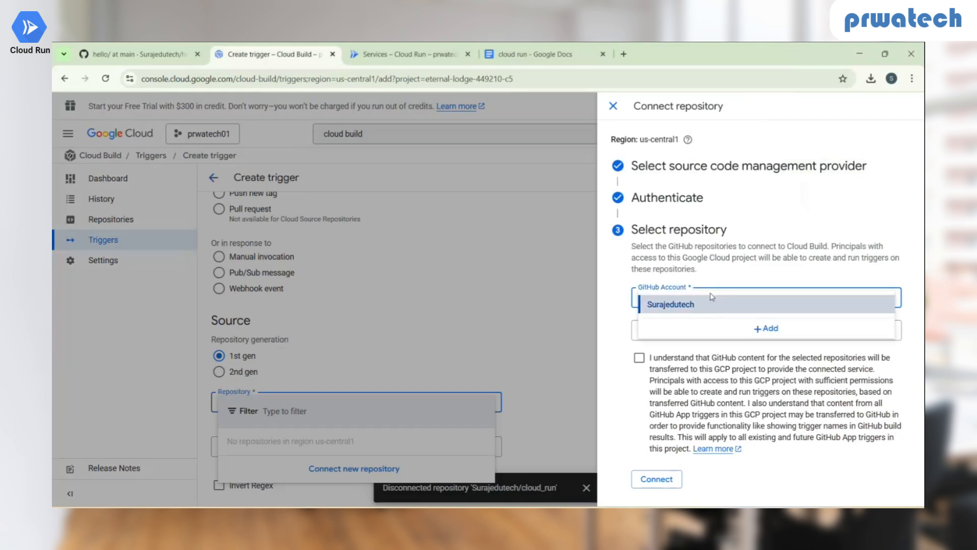
pyautogui.click(702, 304)
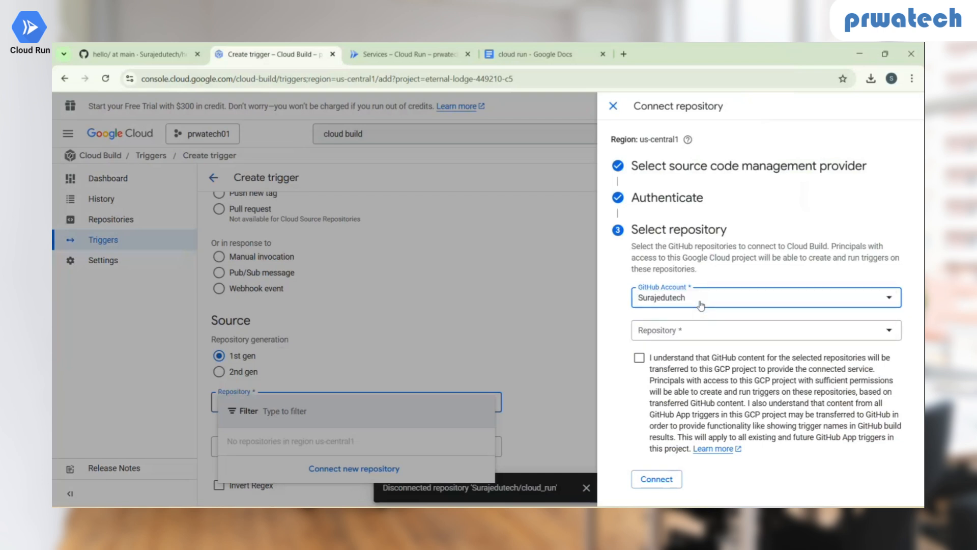
pyautogui.click(716, 330)
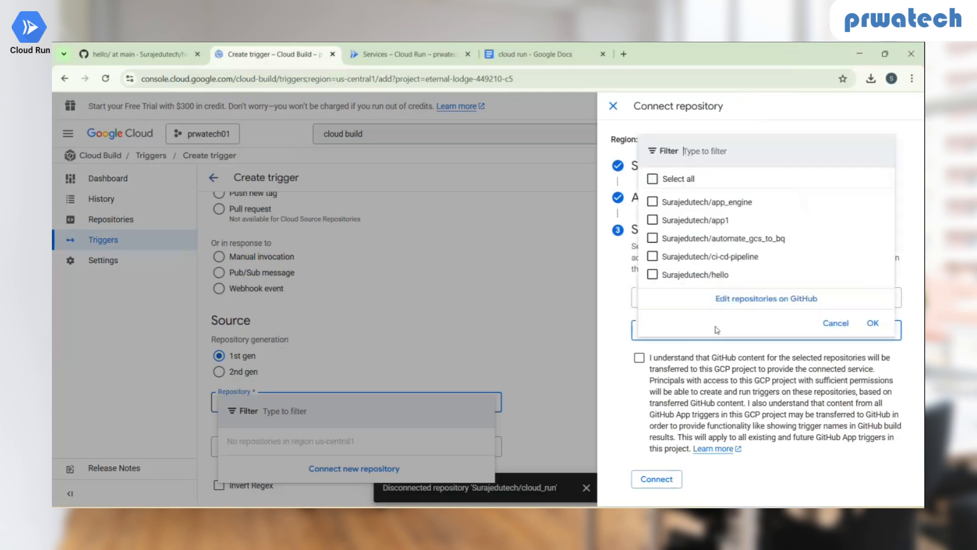
pyautogui.click(663, 277)
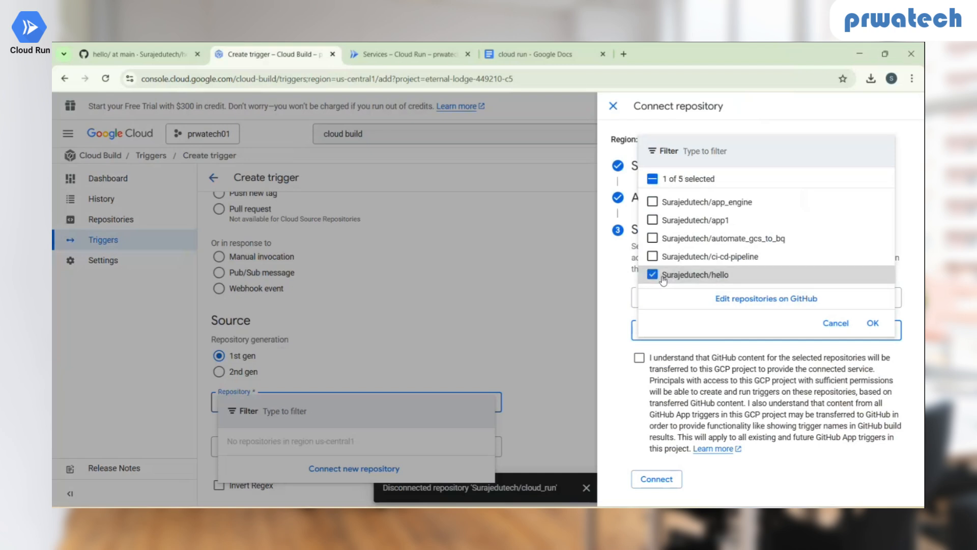
pyautogui.click(872, 324)
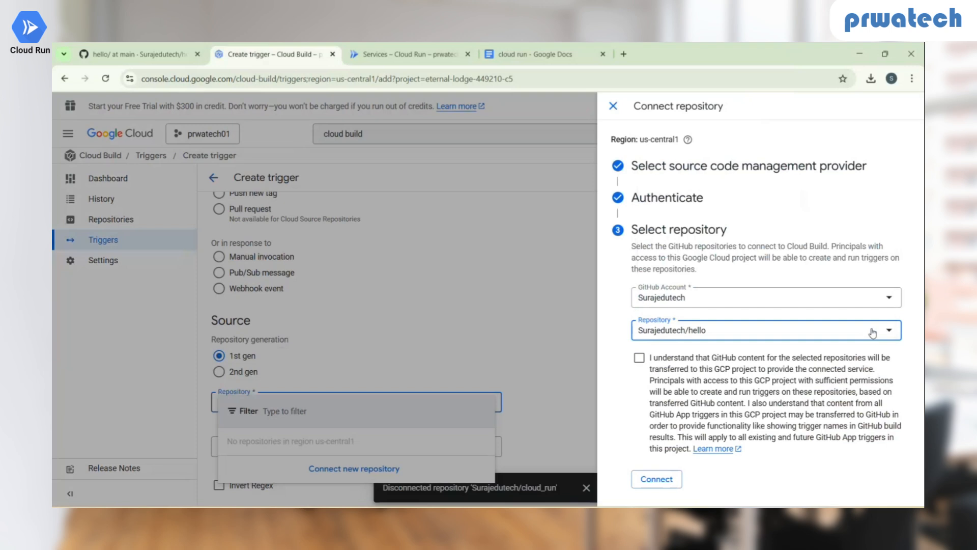
pyautogui.click(639, 357)
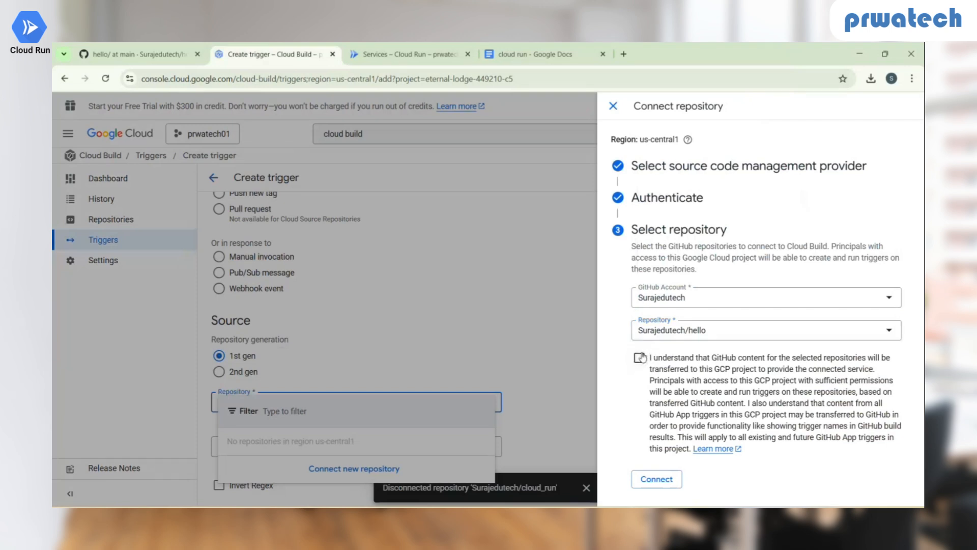
pyautogui.click(649, 481)
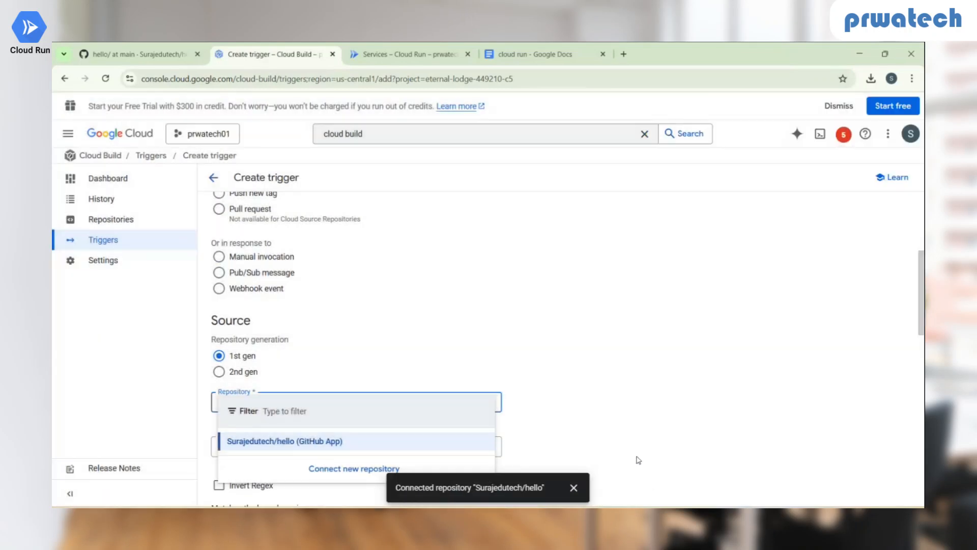
pyautogui.click(574, 488)
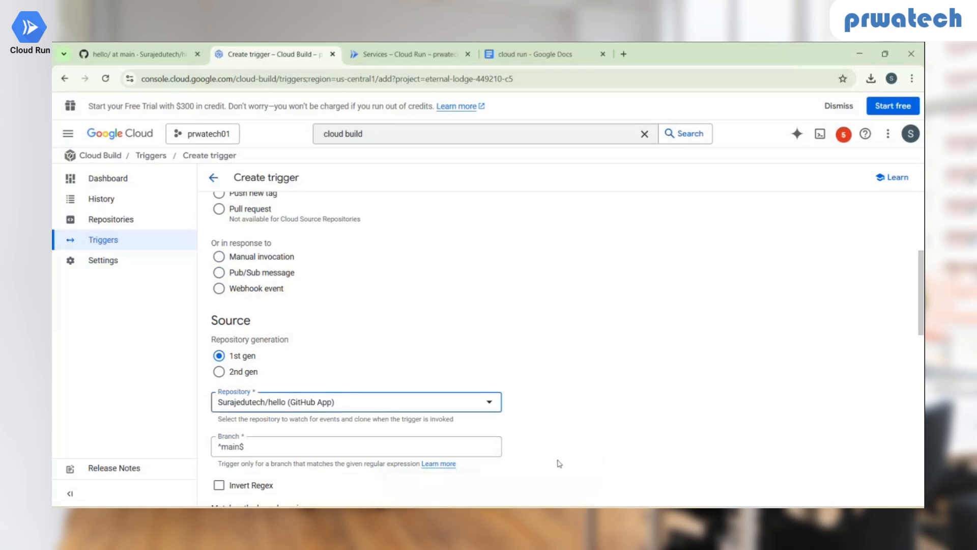
# Assign the compute developer service account to the trigger and create it.
pyautogui.scroll(-10, 557, 460)
pyautogui.scroll(-2, 557, 458)
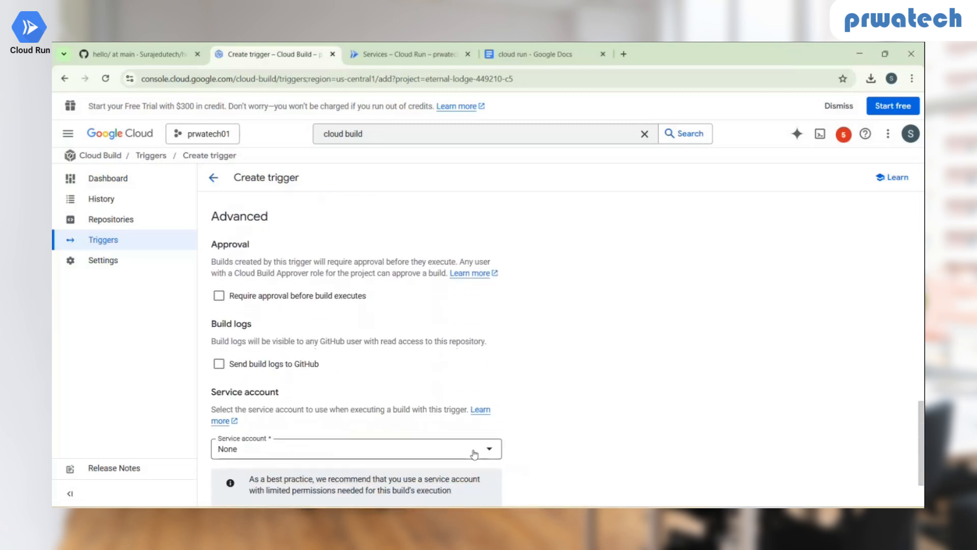
pyautogui.click(474, 453)
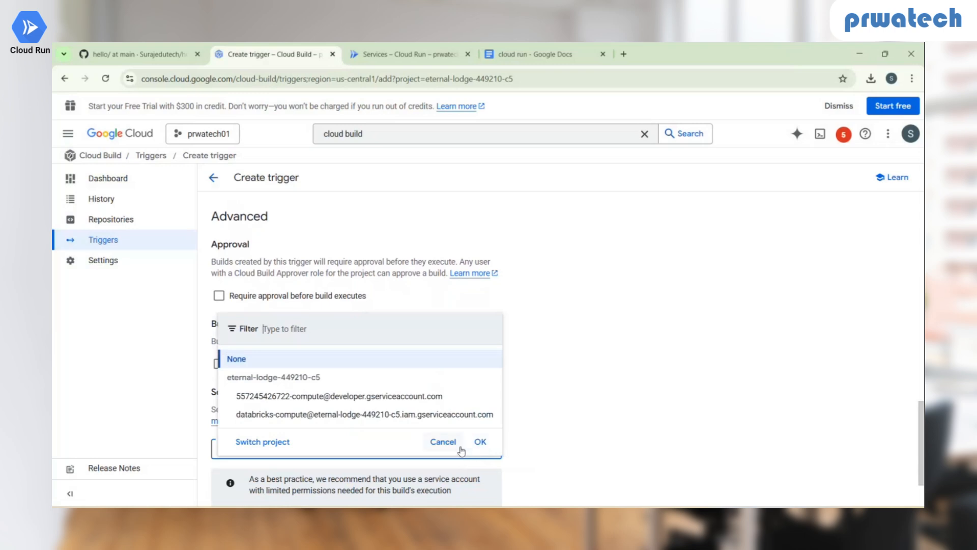
pyautogui.click(417, 396)
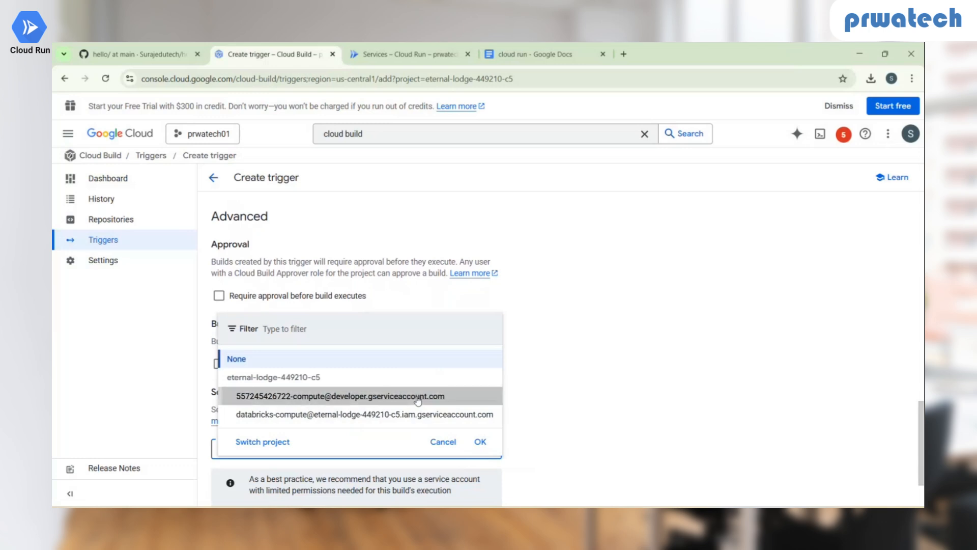
pyautogui.scroll(-2, 417, 399)
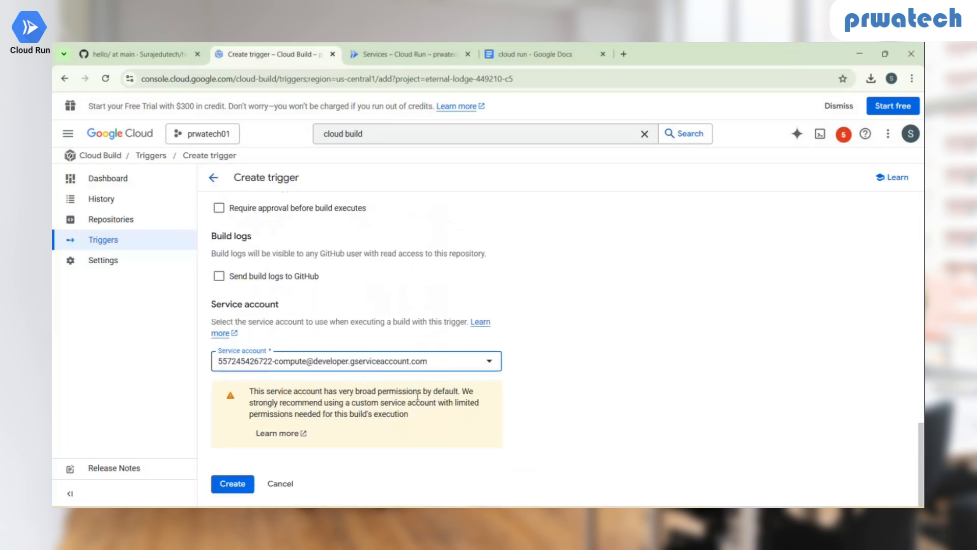
pyautogui.click(232, 482)
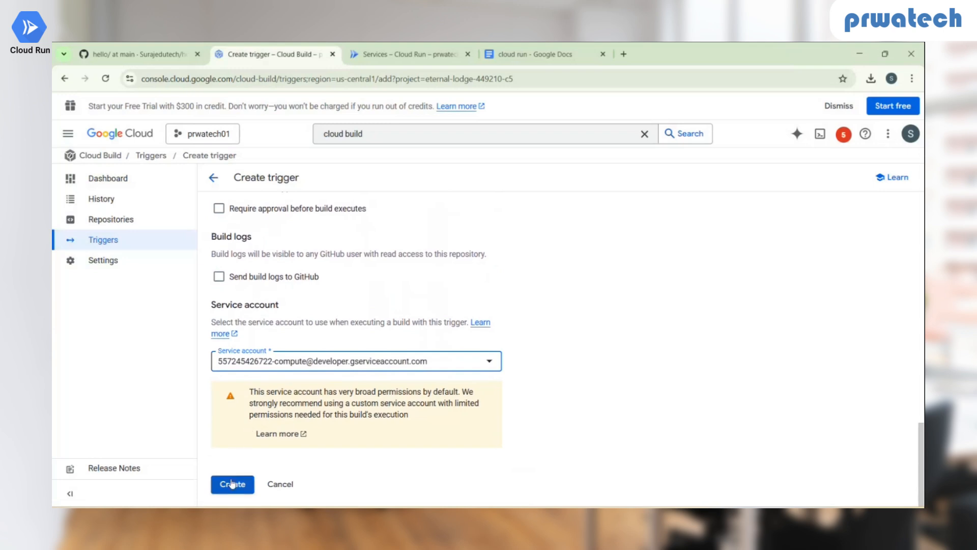
pyautogui.click(232, 482)
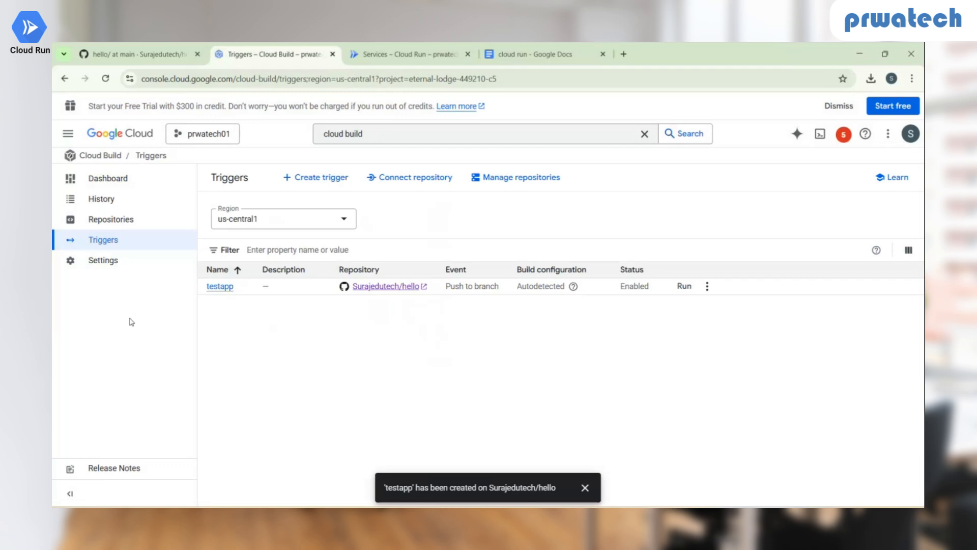
# Review Cloud Build's connected repositories and open the hello repository on GitHub to check its files.
pyautogui.click(120, 227)
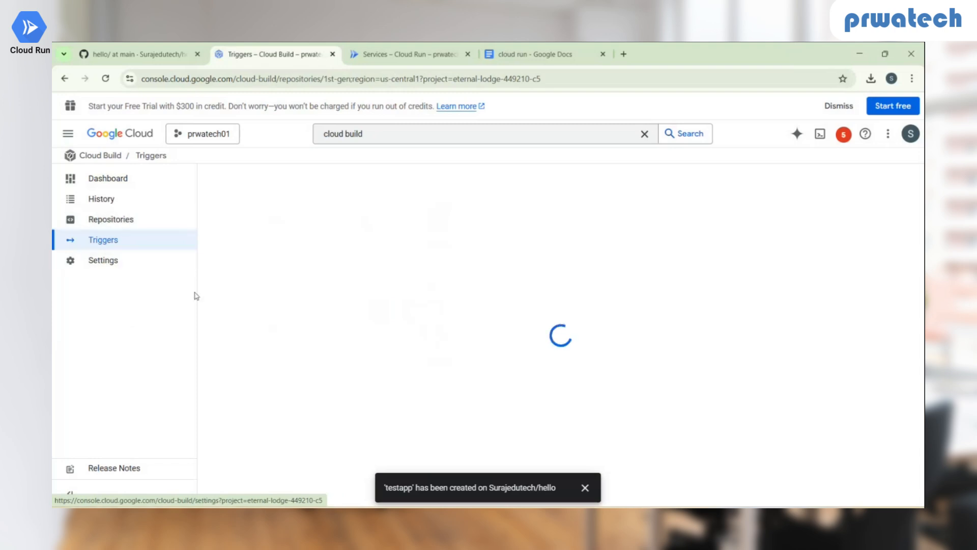
pyautogui.click(583, 488)
pyautogui.scroll(-3, 580, 488)
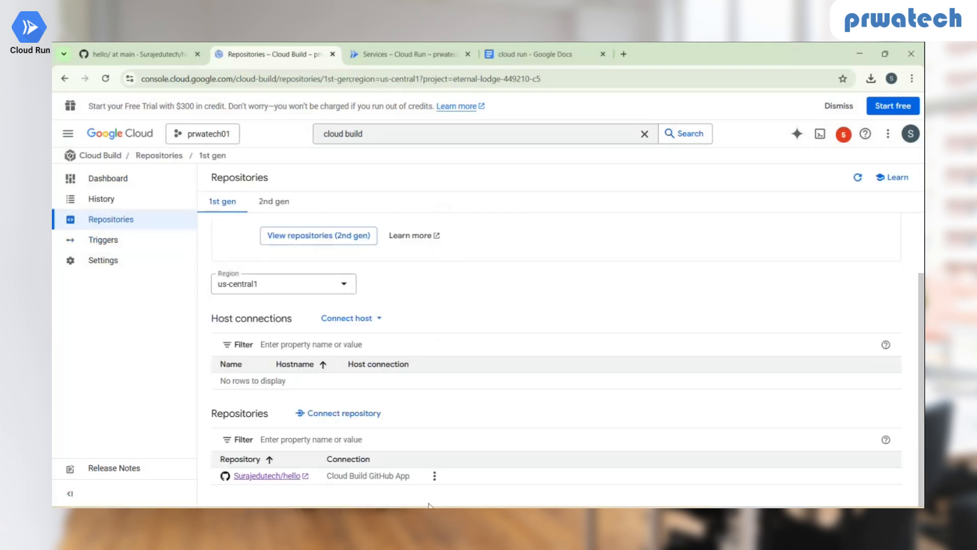
pyautogui.click(297, 477)
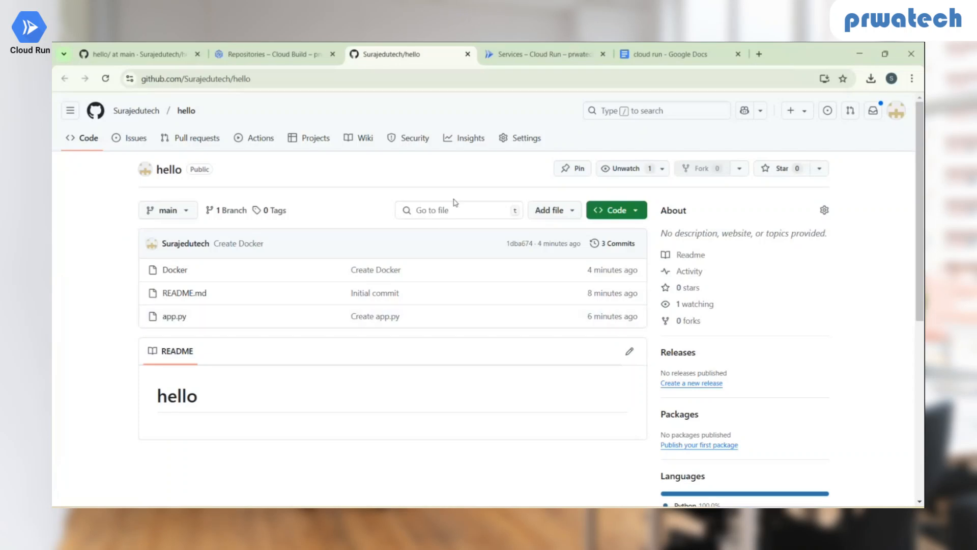
# Switch to the Cloud Run console page, search for "cloud run" and open the Cloud Run service.
pyautogui.click(539, 51)
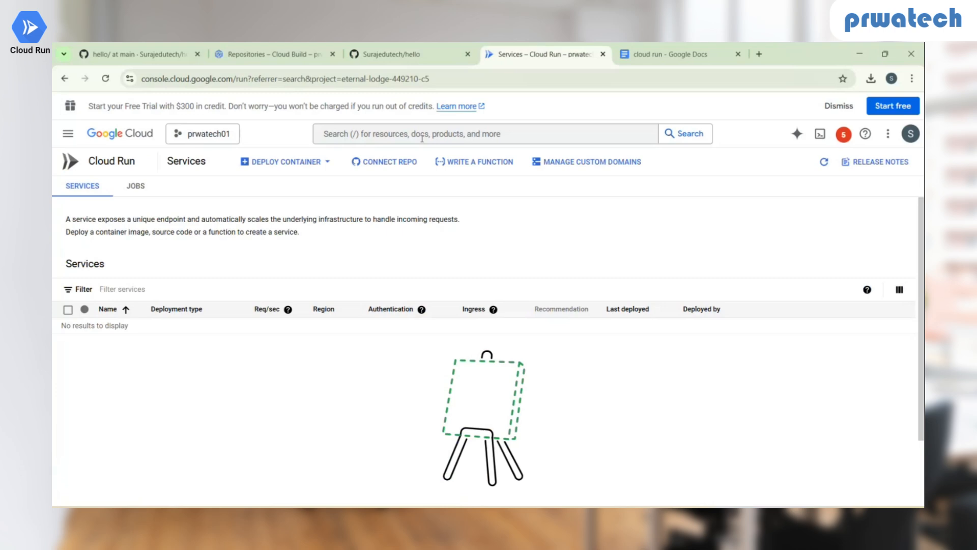
pyautogui.click(388, 134)
pyautogui.write('cloud')
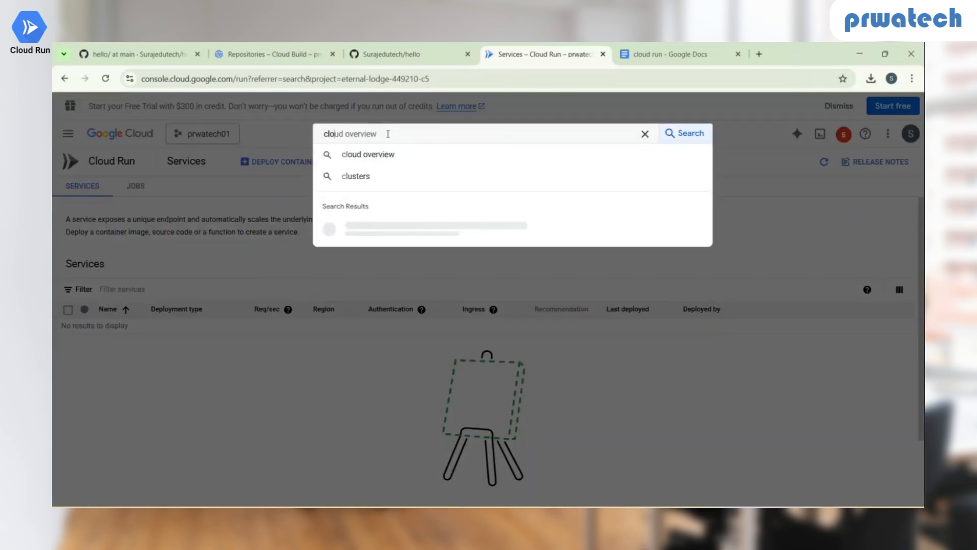
pyautogui.write(' run')
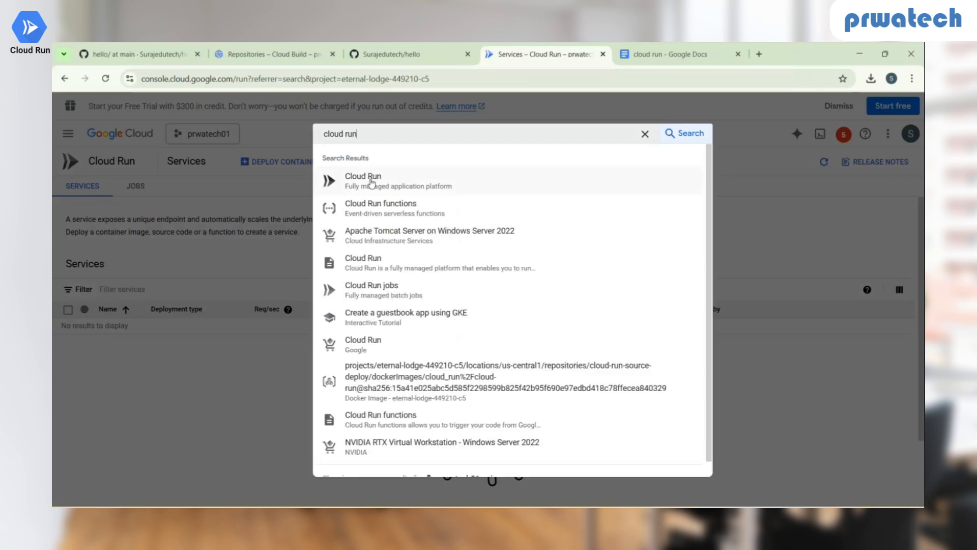
pyautogui.click(371, 185)
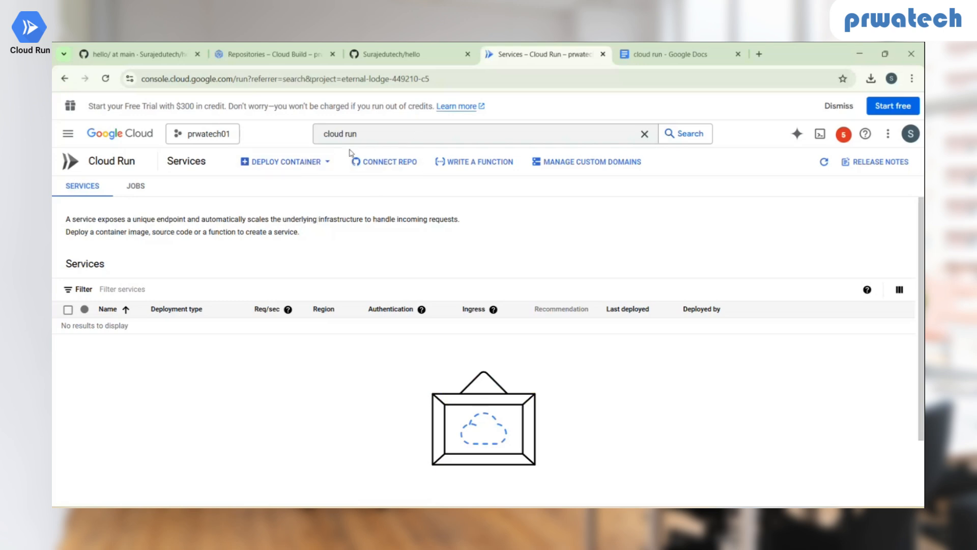
# Start deploying a container as a service, choose continuous deployment from a repository, and open the Cloud Build setup.
pyautogui.click(316, 163)
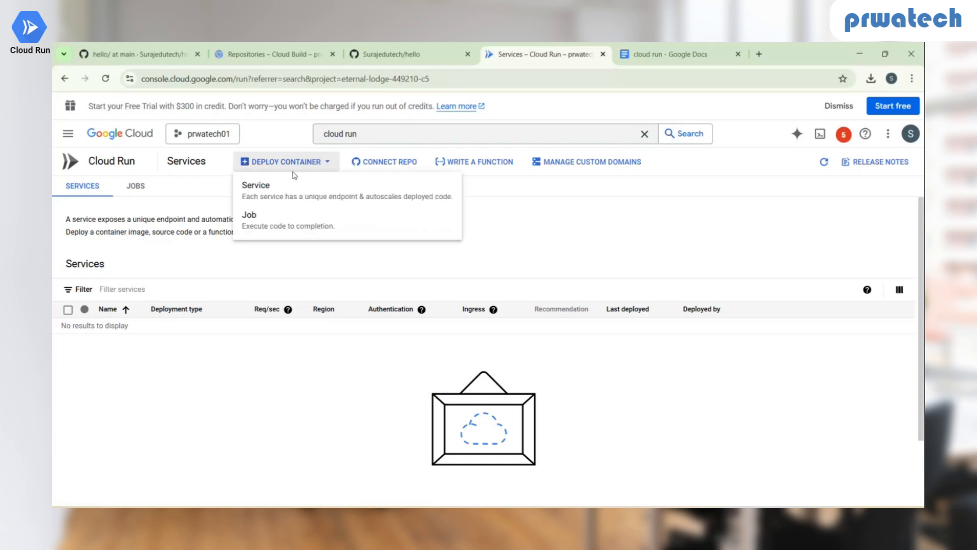
pyautogui.click(274, 187)
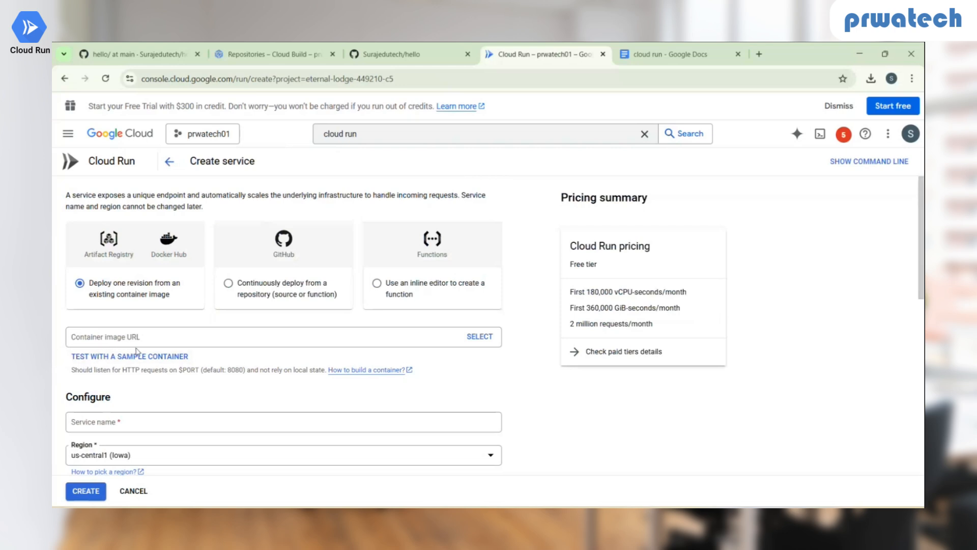
pyautogui.click(228, 284)
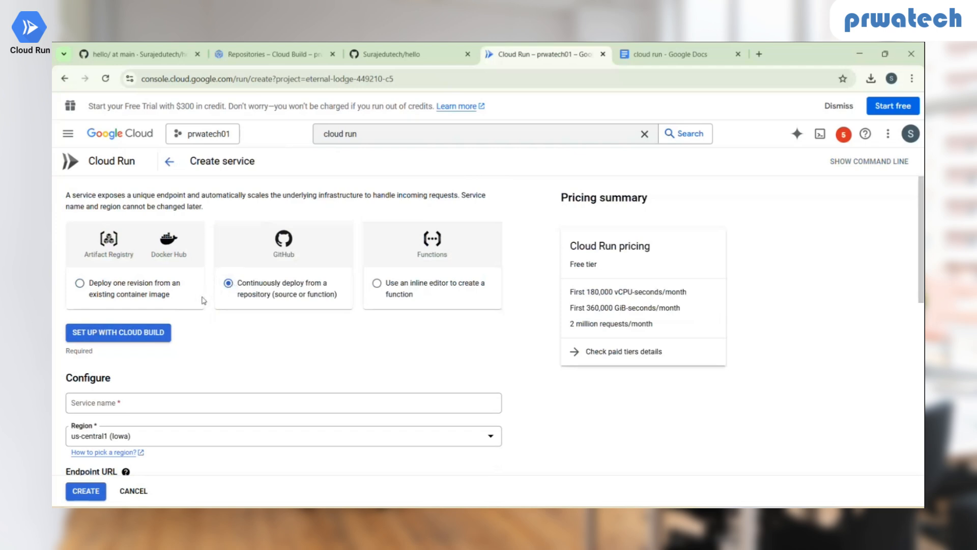
pyautogui.click(130, 337)
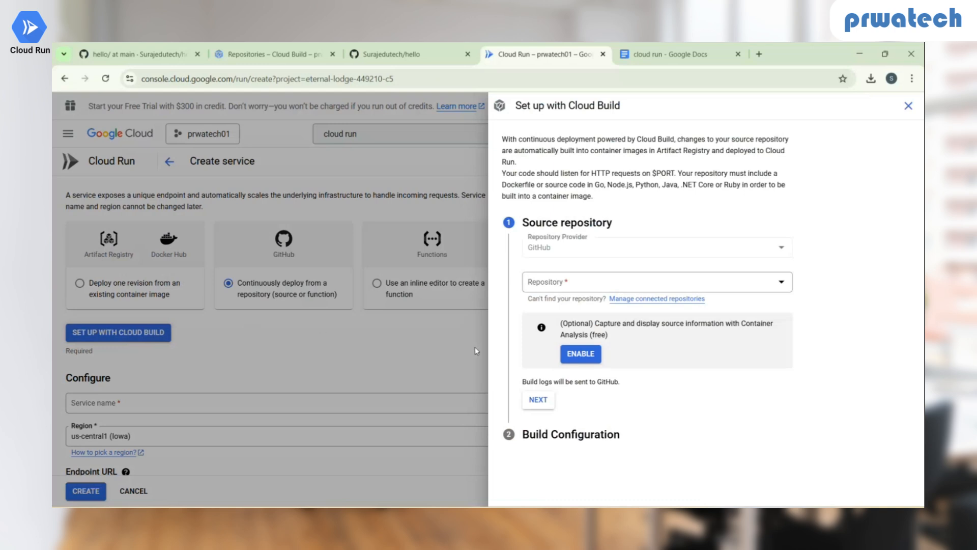
# Choose the hello repository as the source, accept the content transfer terms, and continue to the build configuration.
pyautogui.click(588, 286)
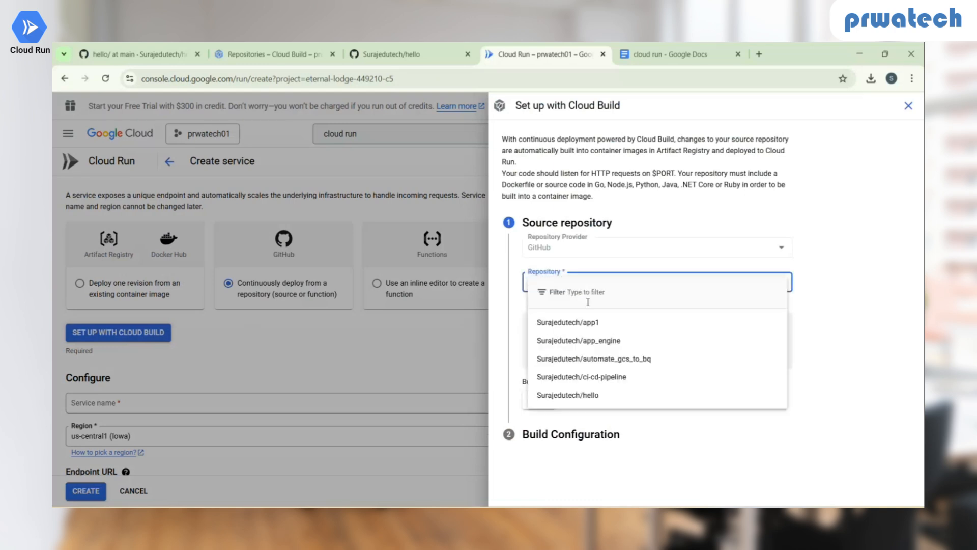
pyautogui.click(566, 396)
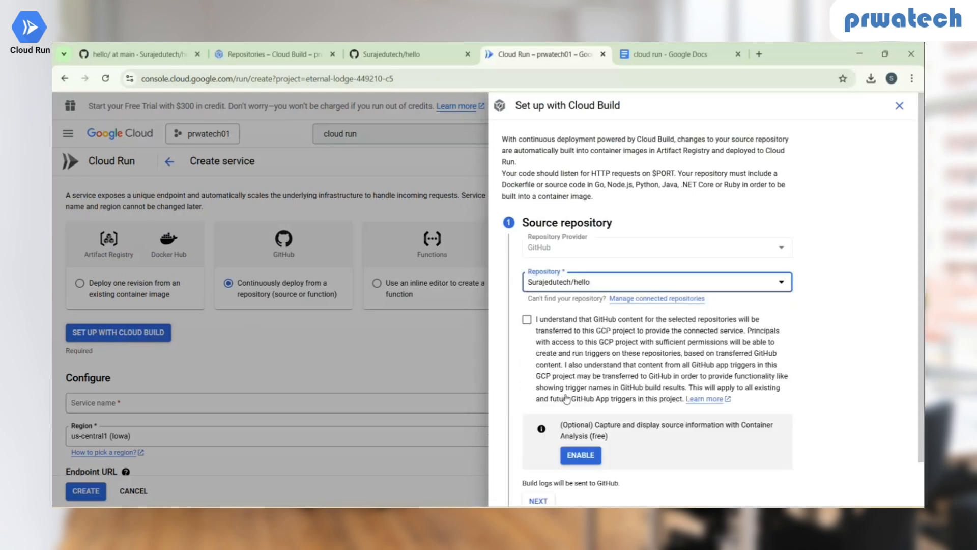
pyautogui.click(527, 319)
pyautogui.scroll(-1, 619, 396)
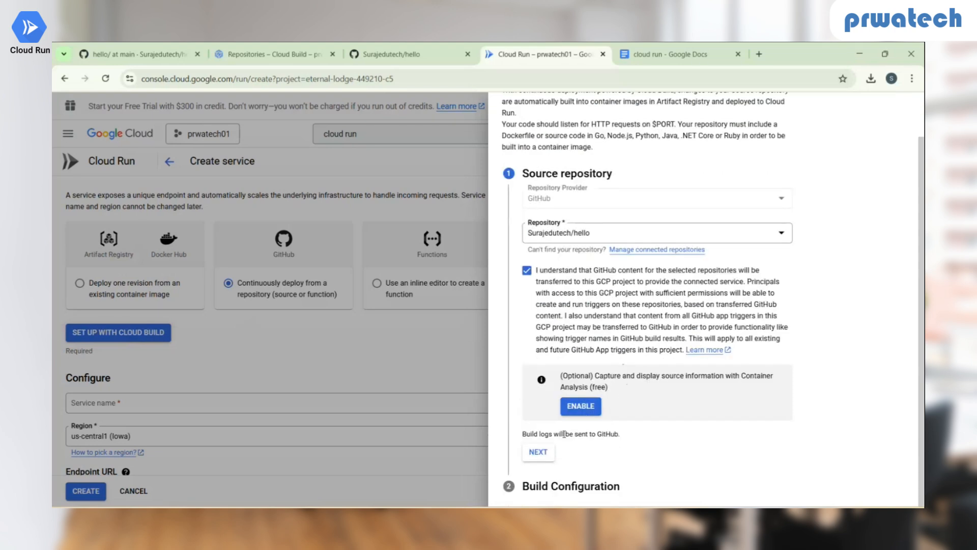
pyautogui.click(539, 454)
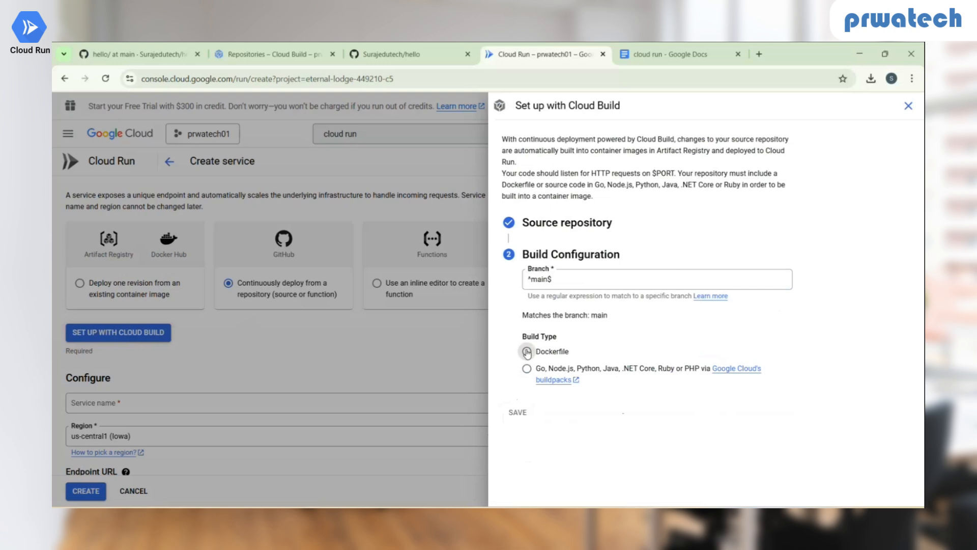
# Set the build type to Dockerfile with source location /Dockerfile and save the Cloud Build setup.
pyautogui.click(526, 352)
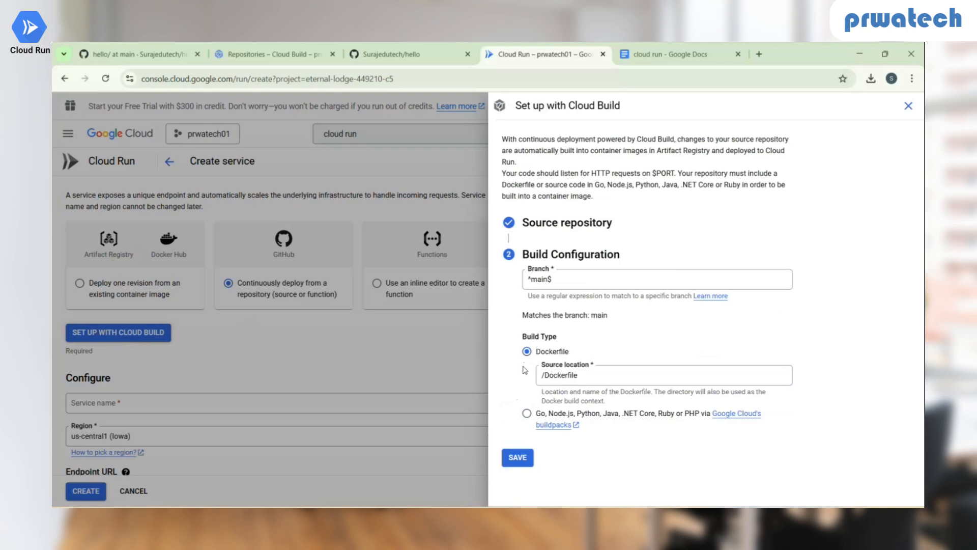
pyautogui.click(510, 463)
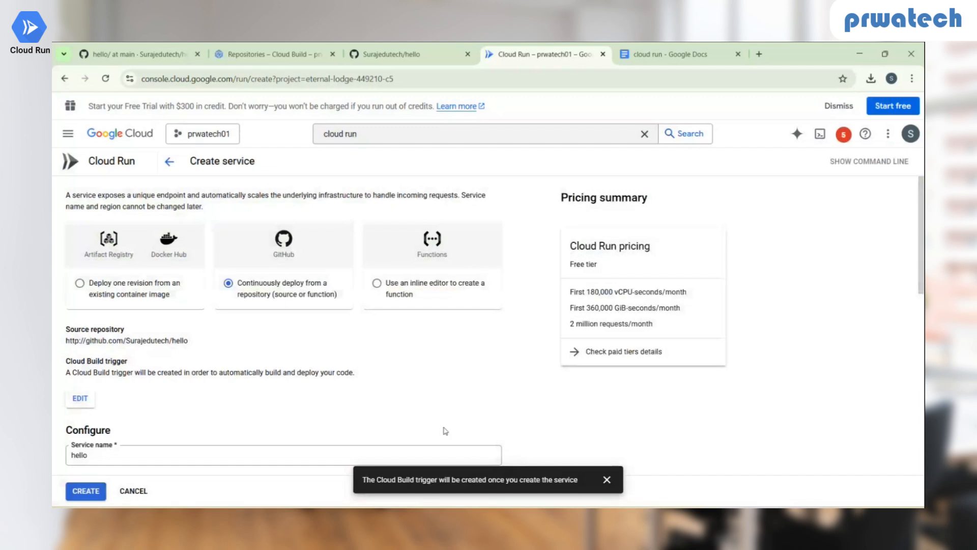
# Allow unauthenticated invocations for the hello service.
pyautogui.scroll(-3, 440, 421)
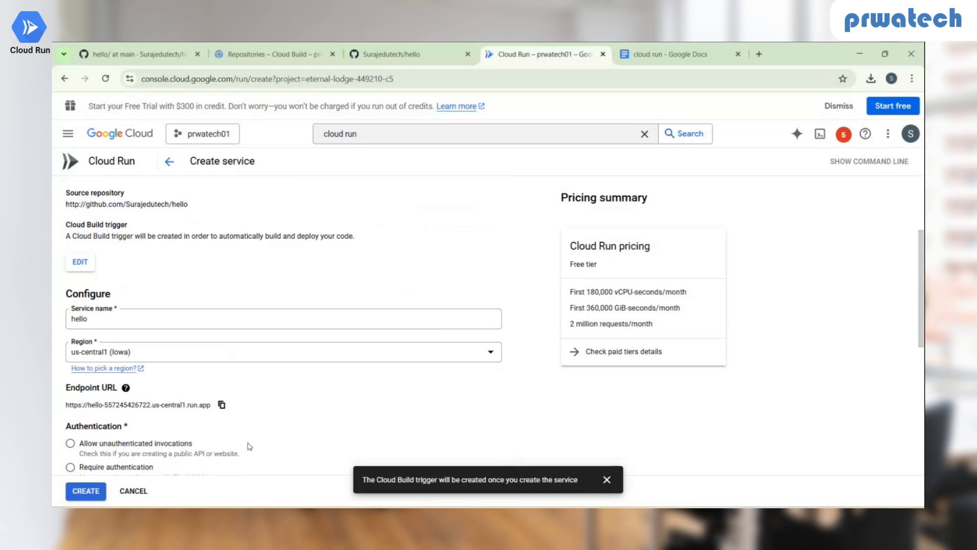
pyautogui.click(71, 443)
pyautogui.scroll(-1, 150, 432)
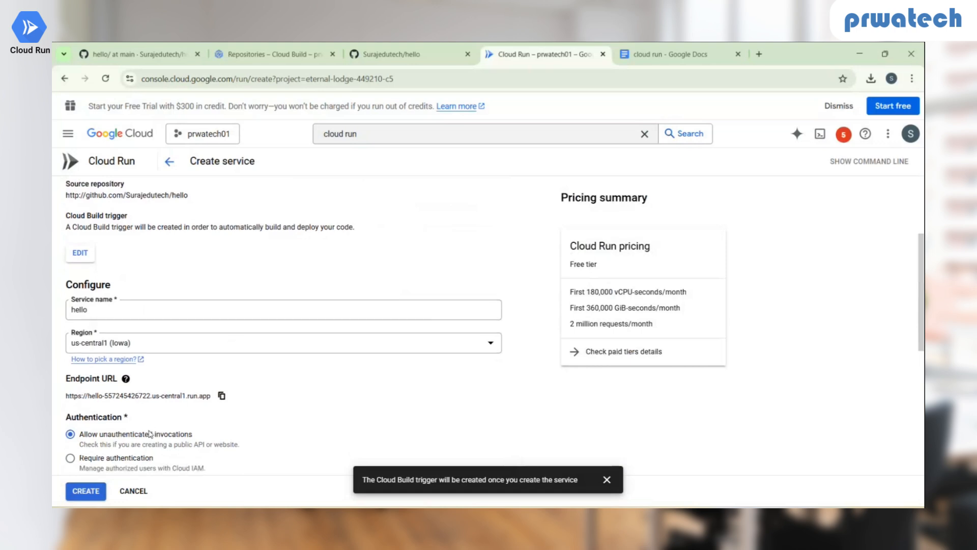
# Create the hello service with the default billing, scaling and ingress settings, and open its service URL once deployed.
pyautogui.scroll(-2, 151, 434)
pyautogui.scroll(-4, 150, 434)
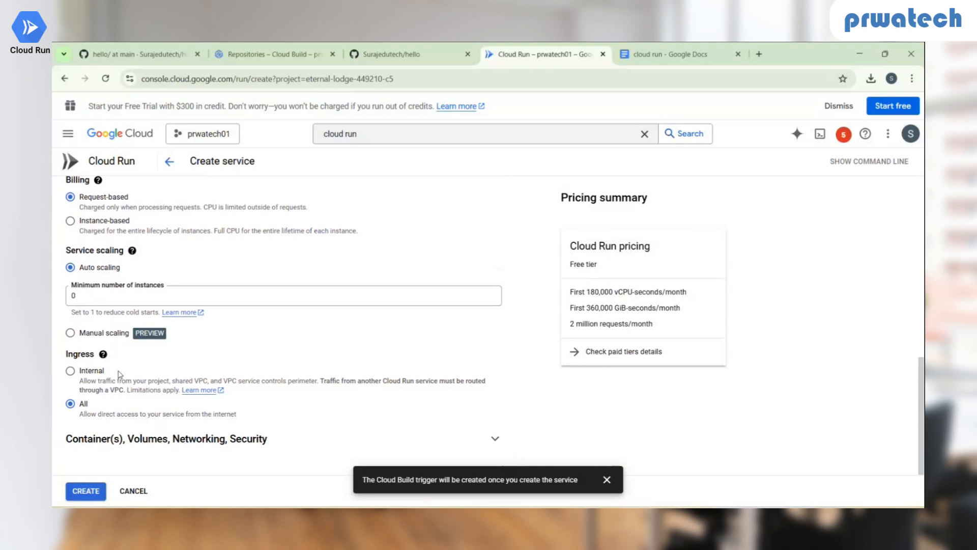
pyautogui.click(91, 489)
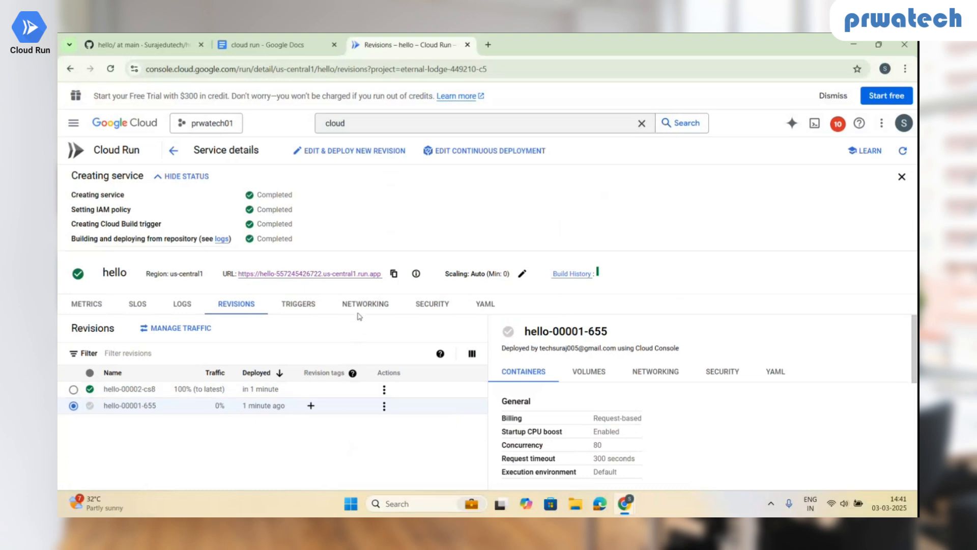
pyautogui.click(357, 278)
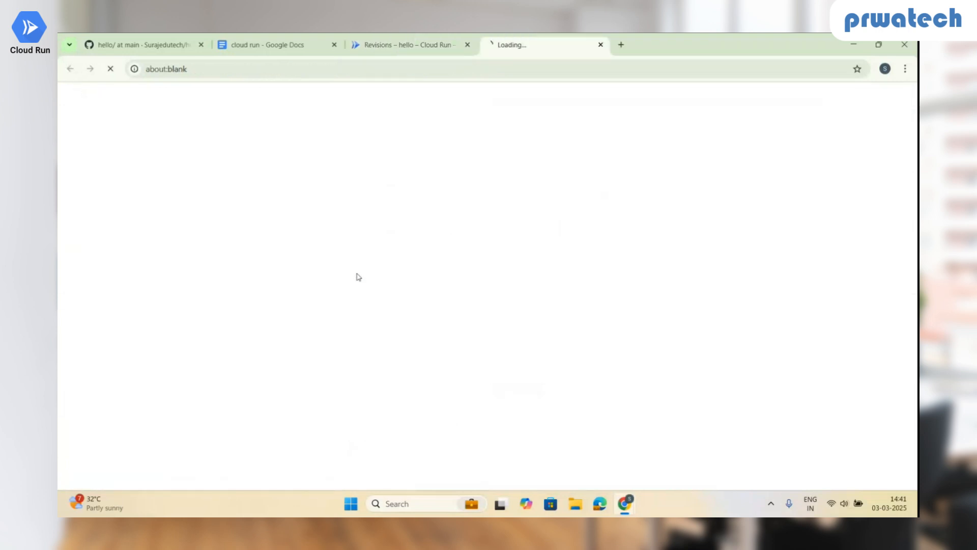